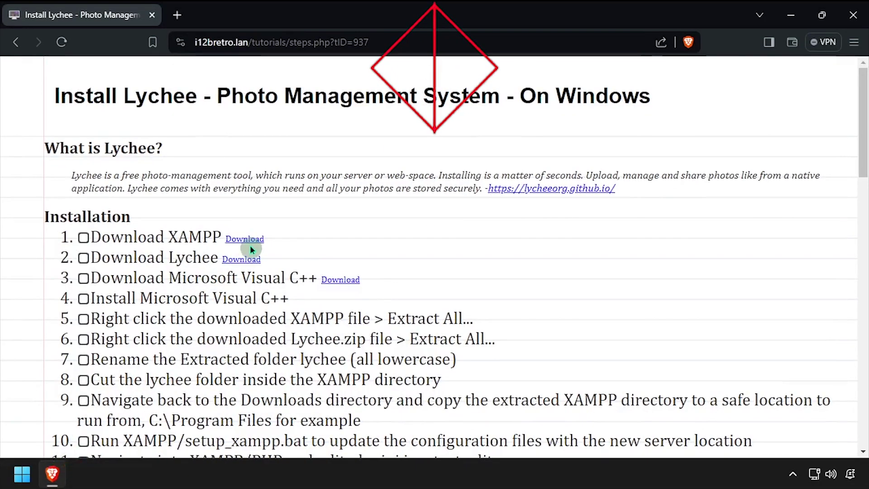
# - Download xampp-portable-windows-x64-8.2.12-0-VS16.zip from SourceForge's 8.2.12 folder into Downloads
pyautogui.click(251, 242)
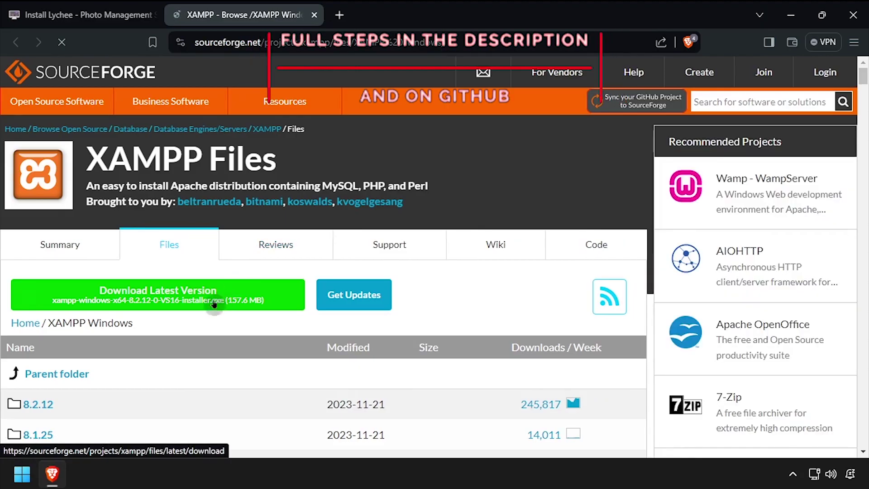
pyautogui.scroll(-1, 135, 306)
pyautogui.click(34, 336)
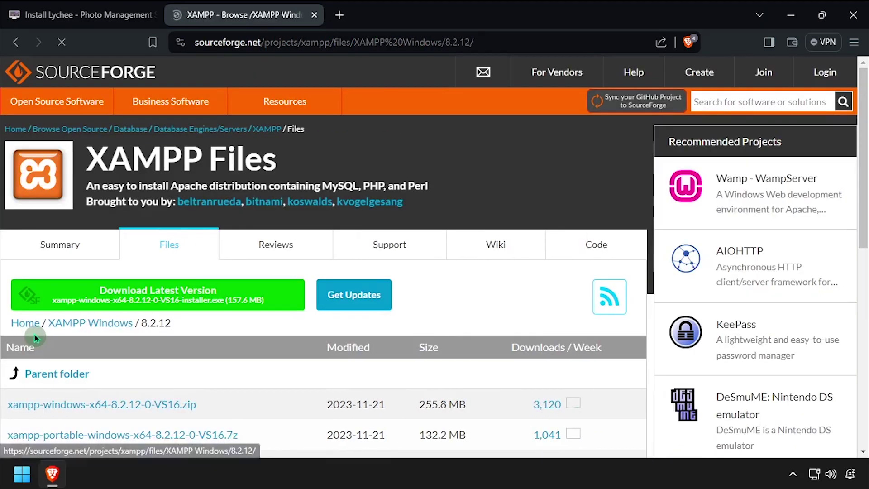
pyautogui.scroll(-2, 166, 340)
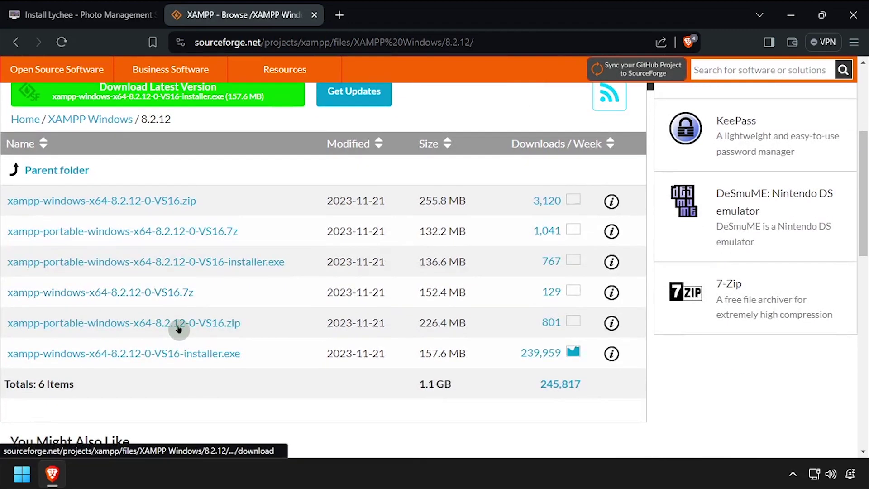
pyautogui.click(178, 324)
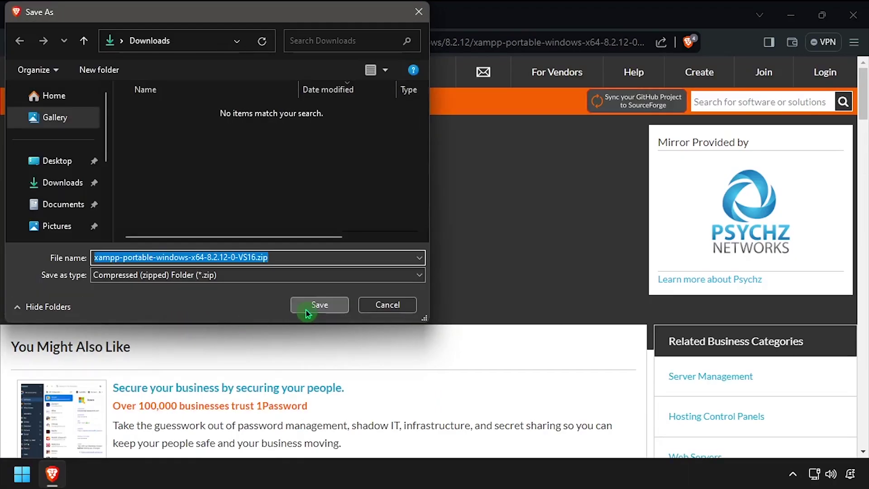
pyautogui.click(306, 313)
# - Download Lychee.zip from the v5.3.0 GitHub release assets into Downloads
pyautogui.middleClick(243, 16)
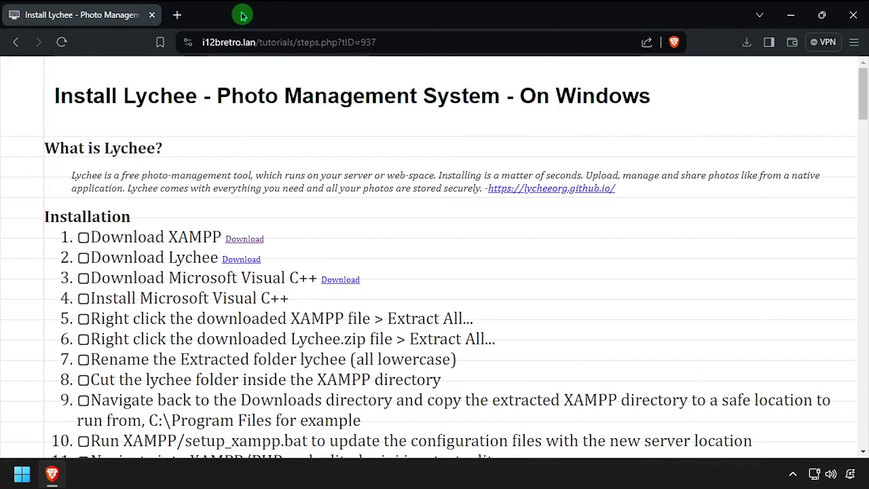
pyautogui.click(232, 261)
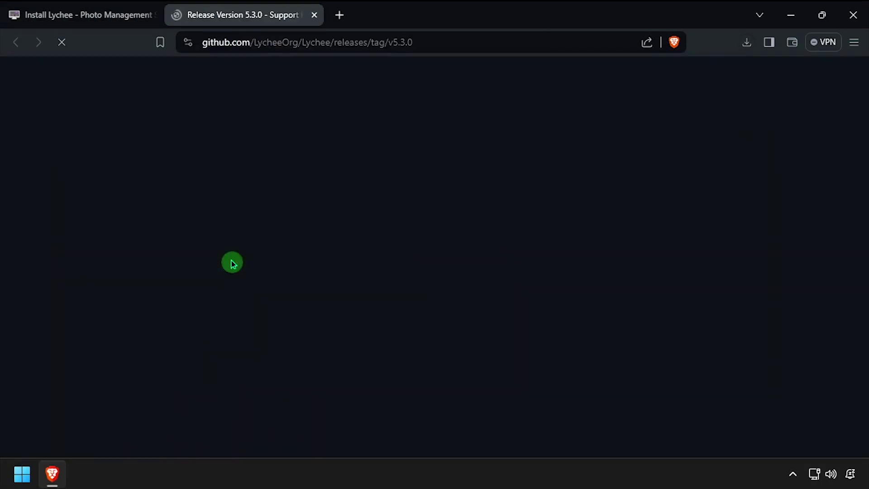
pyautogui.scroll(-5, 232, 261)
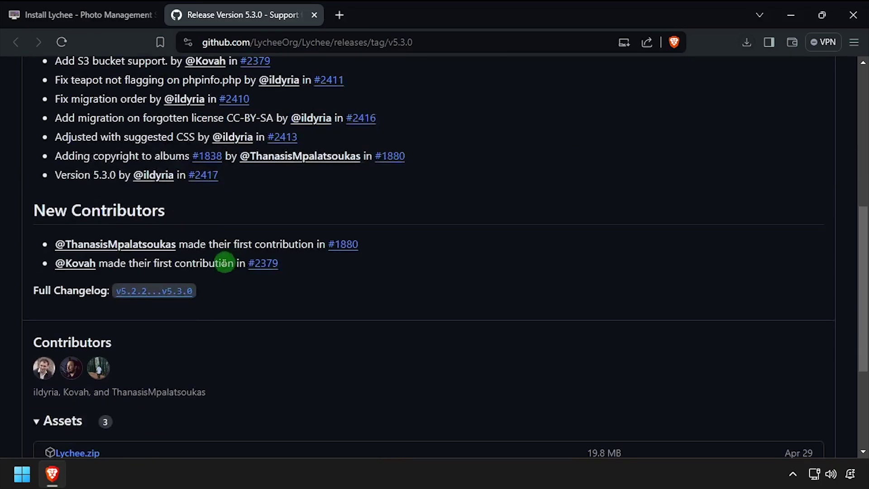
pyautogui.scroll(-3, 227, 262)
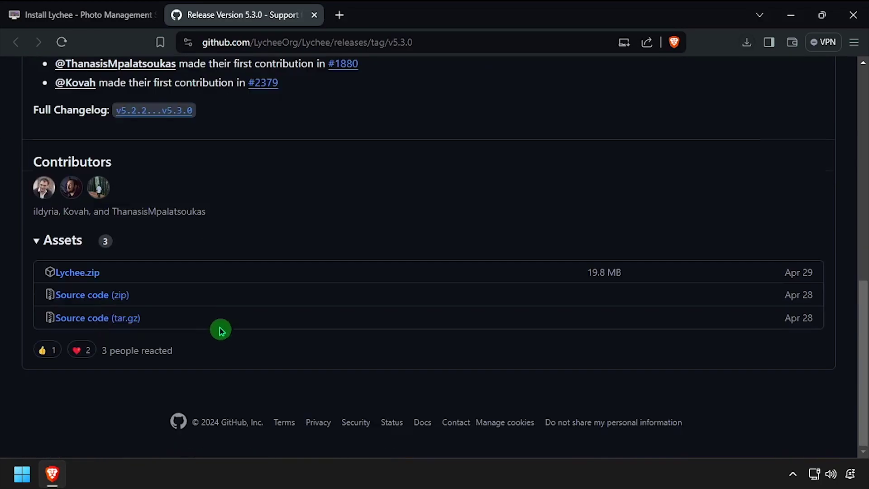
pyautogui.click(77, 272)
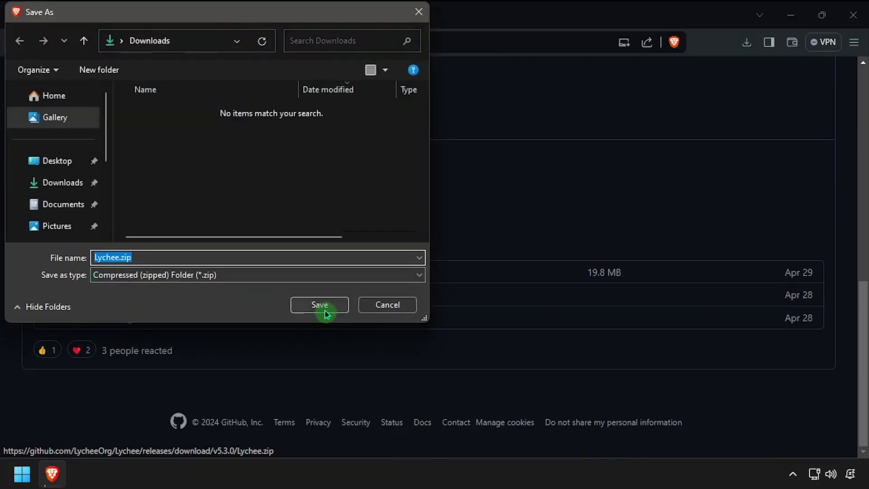
pyautogui.click(319, 304)
# - Download VC_redist.x64.exe into Downloads and show the recent download history
pyautogui.middleClick(251, 21)
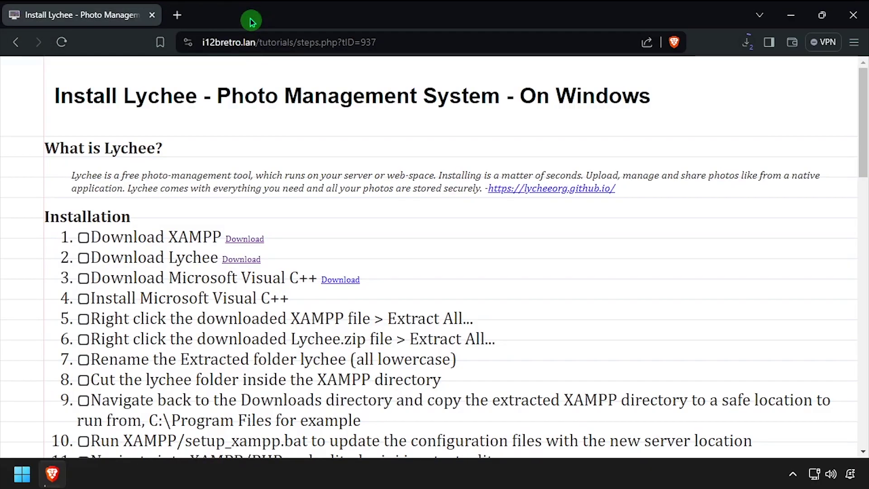
pyautogui.click(349, 284)
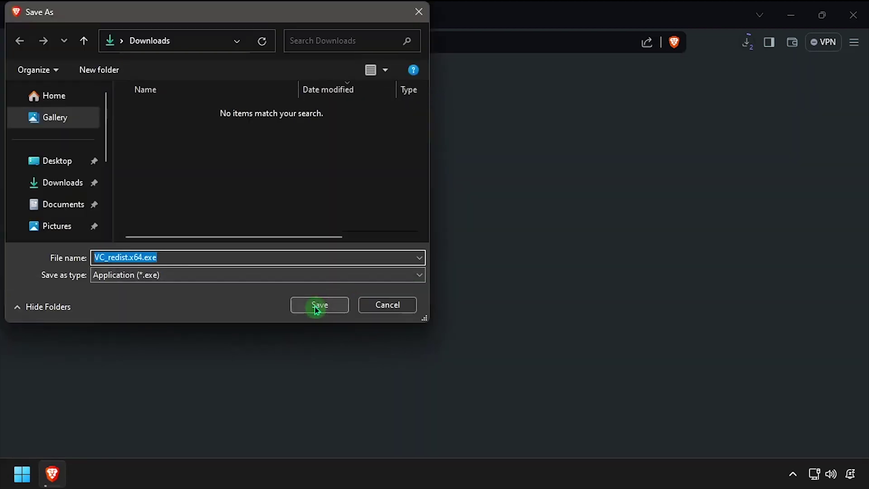
pyautogui.click(315, 306)
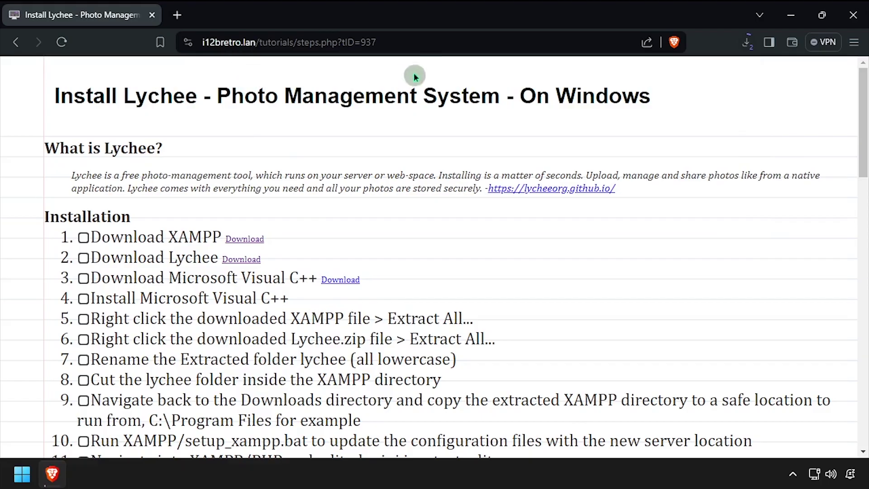
pyautogui.click(746, 42)
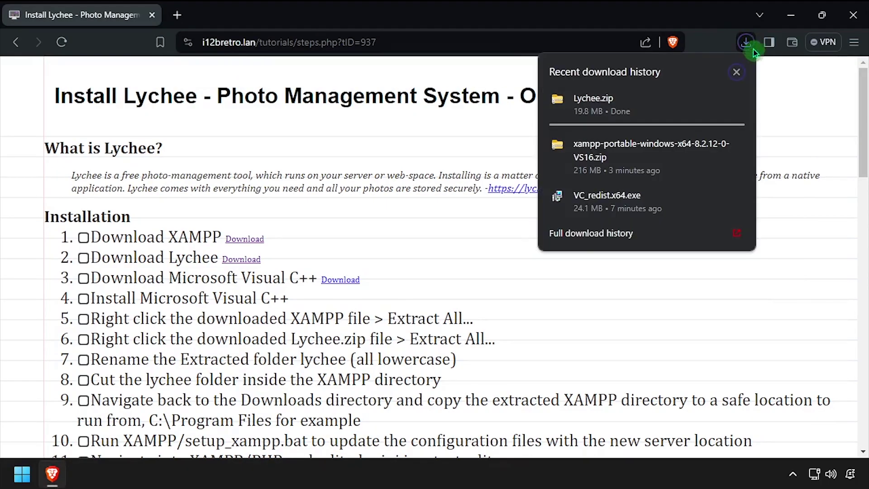
# - Run VC_redist.x64.exe from Downloads, install the Visual C++ 2015-2019 x64 runtime and close setup
pyautogui.click(720, 146)
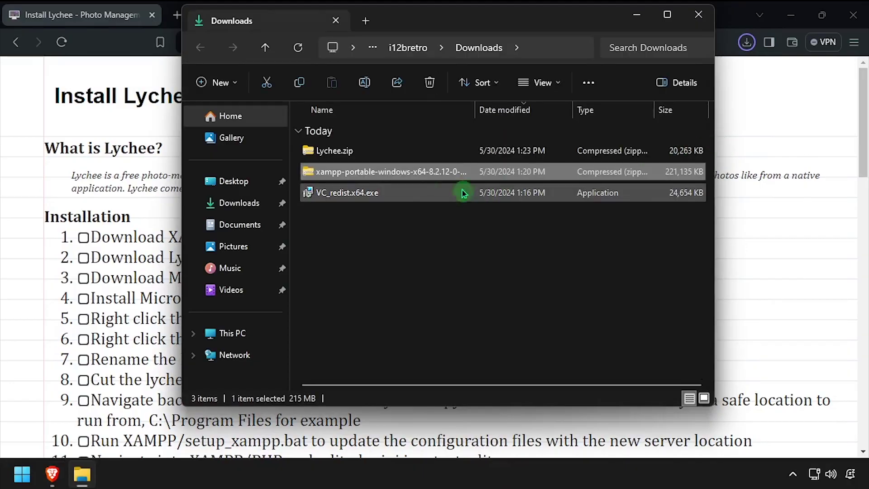
pyautogui.doubleClick(347, 194)
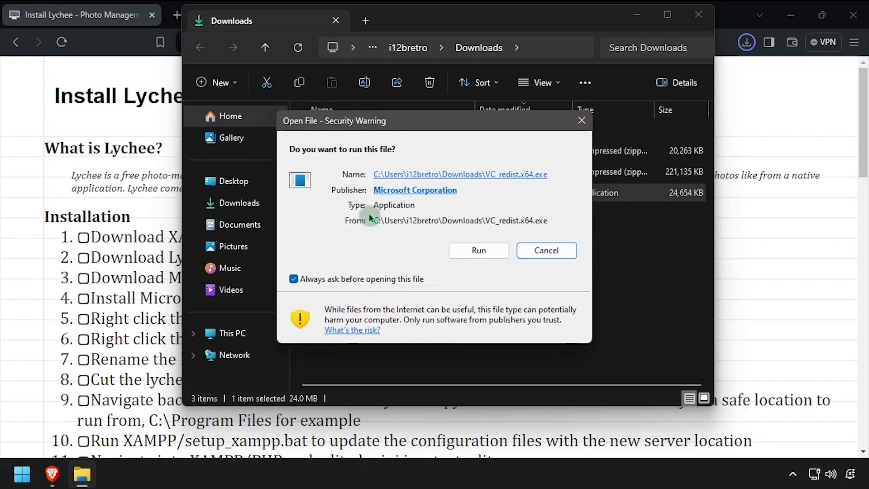
pyautogui.click(497, 256)
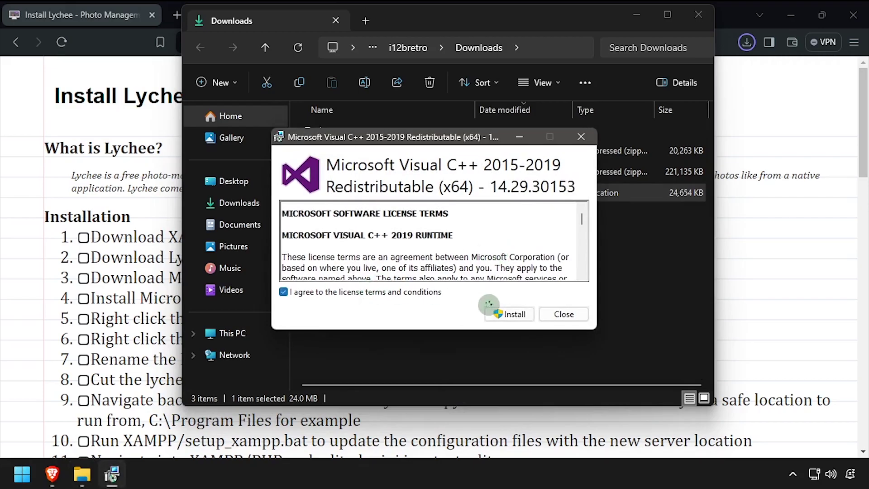
pyautogui.click(497, 310)
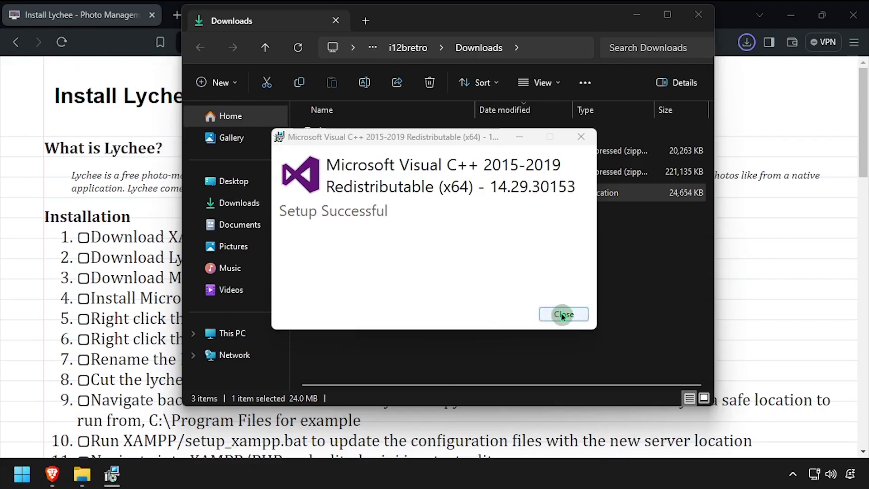
pyautogui.click(561, 313)
# - Extract the portable XAMPP zip with 7-Zip Extract Here, creating a xampp folder in Downloads
pyautogui.click(363, 176)
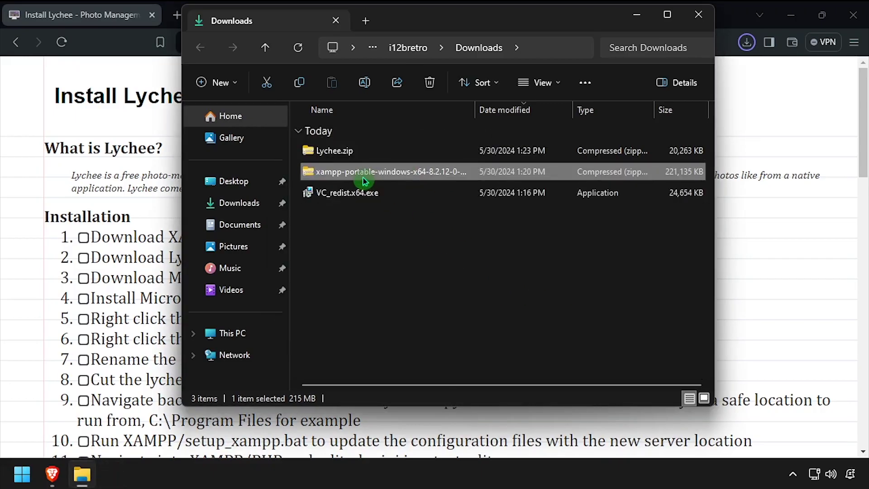
pyautogui.rightClick(364, 177)
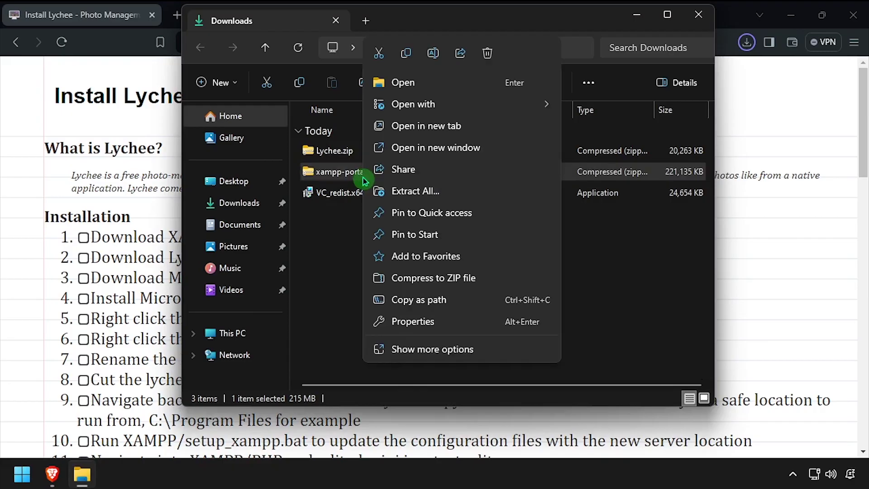
pyautogui.click(450, 347)
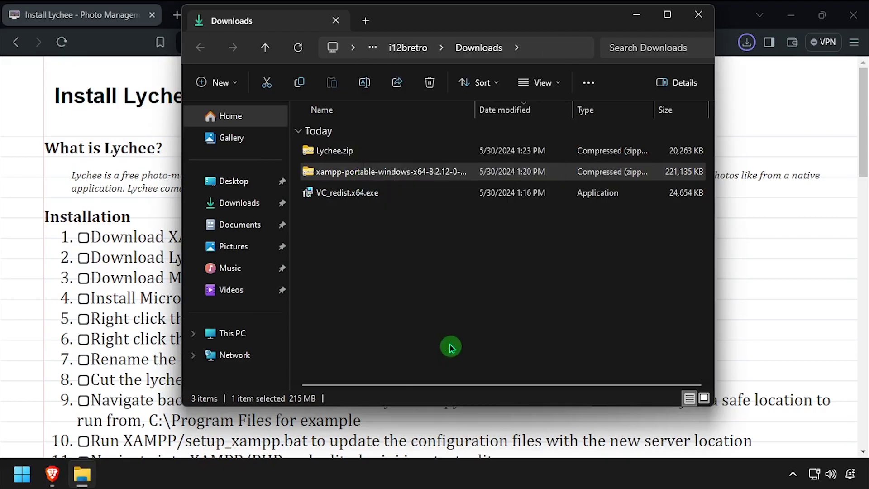
pyautogui.moveTo(397, 198)
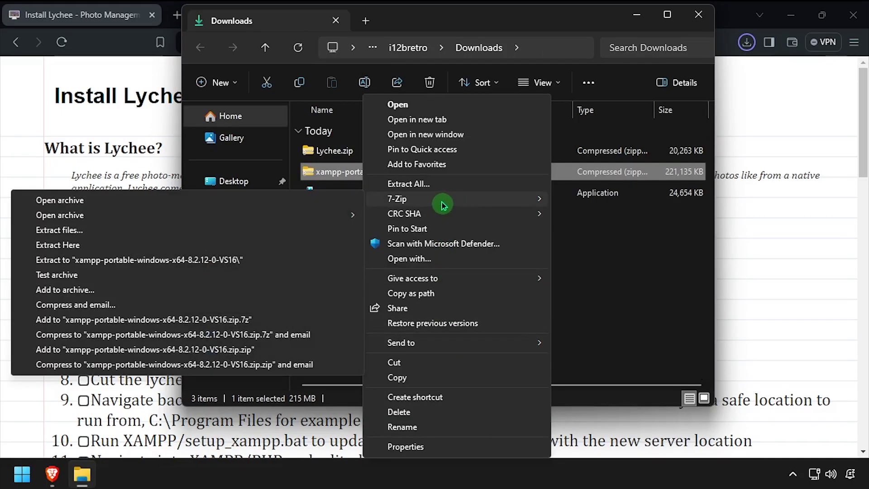
pyautogui.click(219, 248)
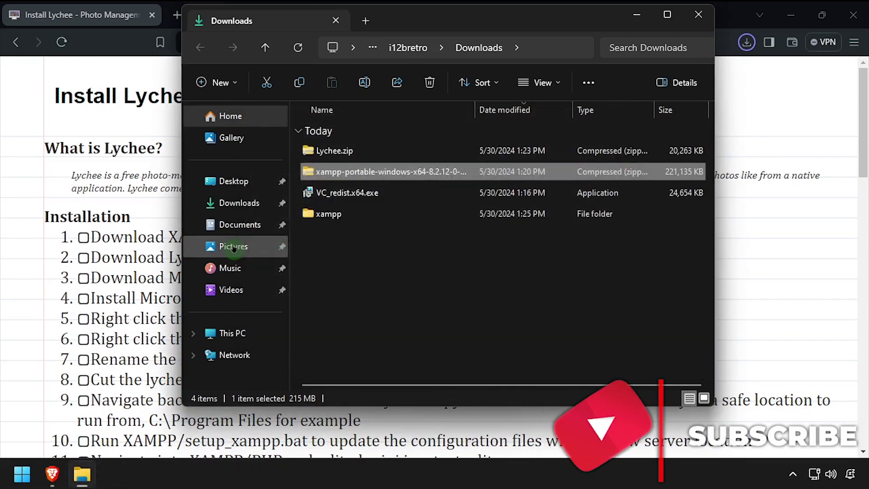
pyautogui.click(334, 159)
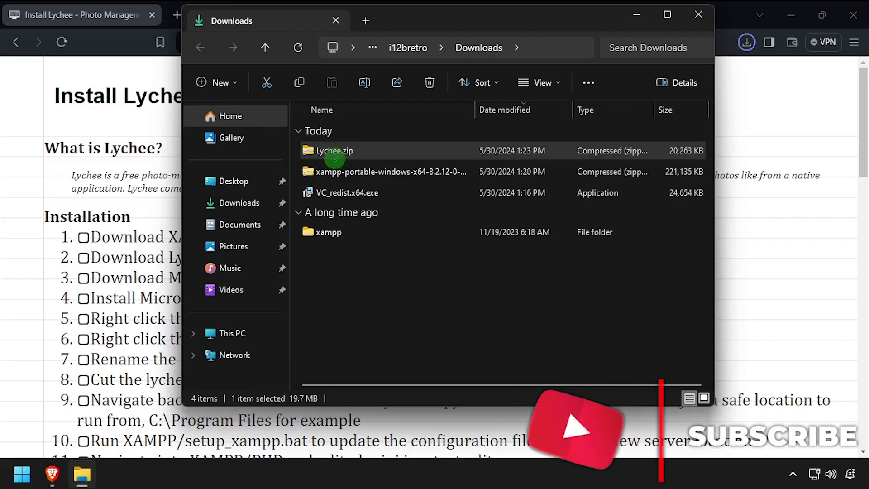
# - Extract Lychee.zip in Downloads with 7-Zip Extract Here
pyautogui.rightClick(335, 161)
pyautogui.click(369, 349)
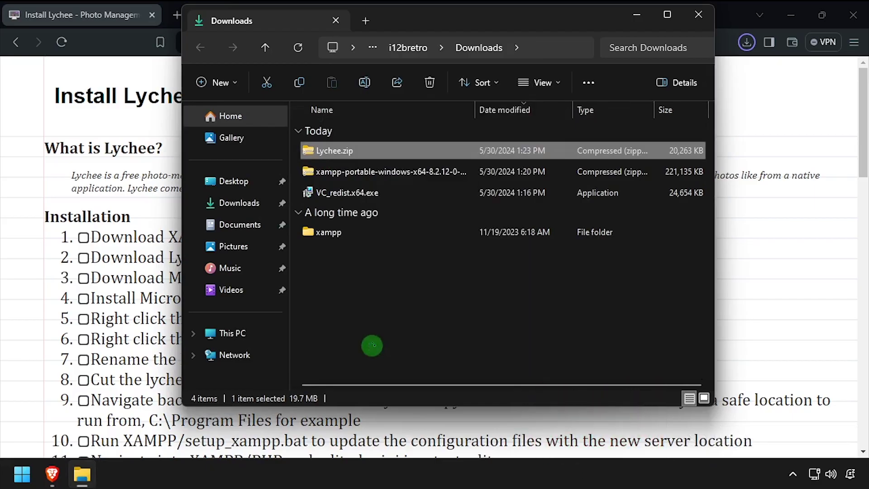
pyautogui.moveTo(368, 198)
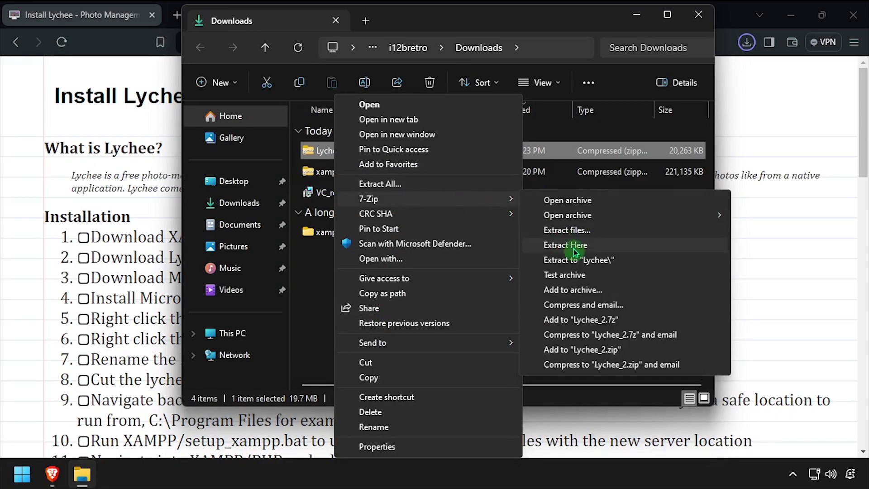
pyautogui.click(580, 250)
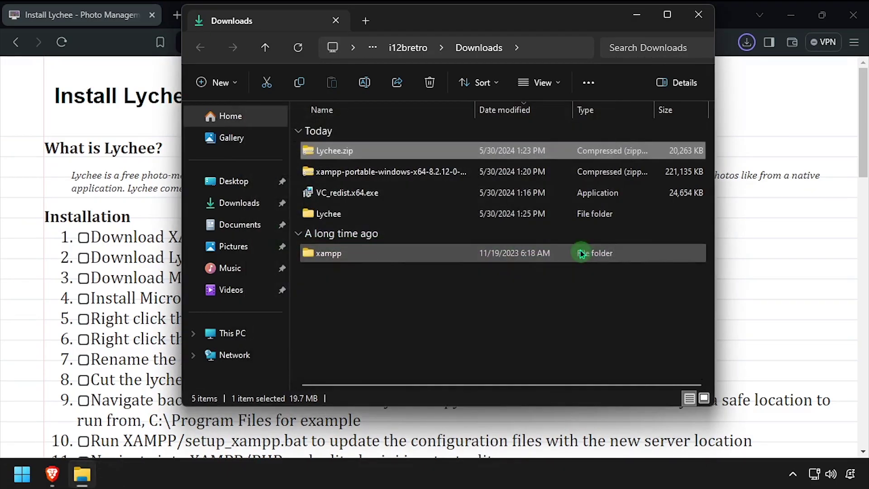
# - Rename the extracted Lychee folder to lowercase lychee and cut it for moving
pyautogui.click(325, 232)
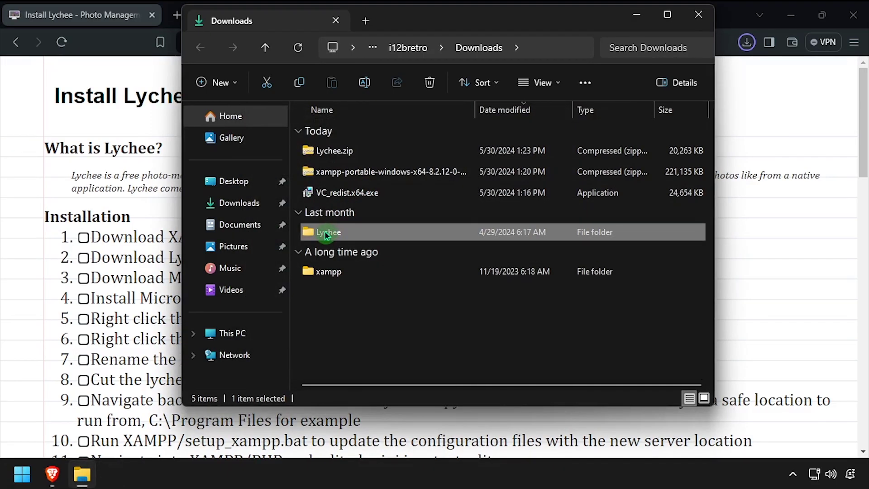
pyautogui.press('F2')
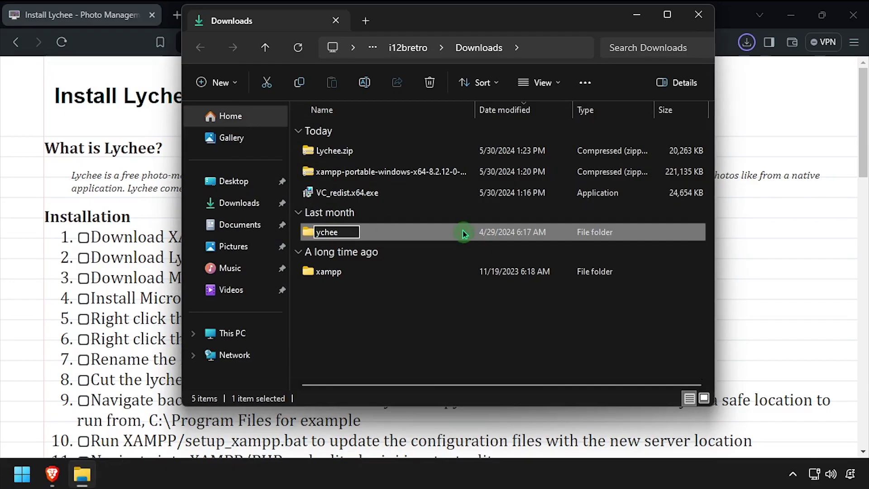
pyautogui.write('l')
pyautogui.rightClick(329, 231)
pyautogui.press('Escape')
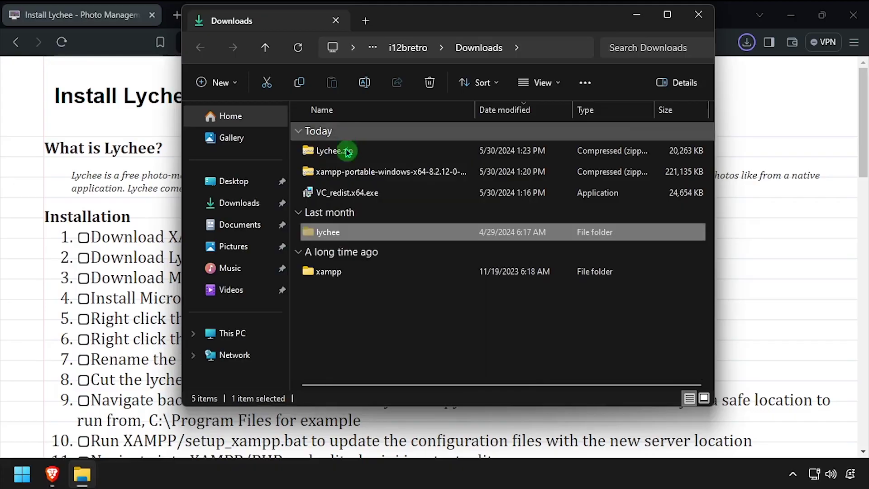
# - Move the lychee folder into xampp, then cut the xampp folder from Downloads
pyautogui.doubleClick(330, 271)
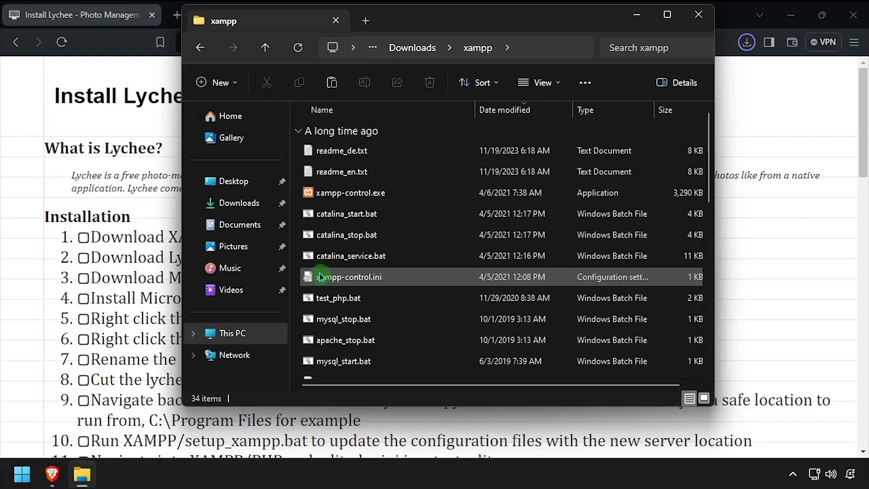
pyautogui.rightClick(297, 277)
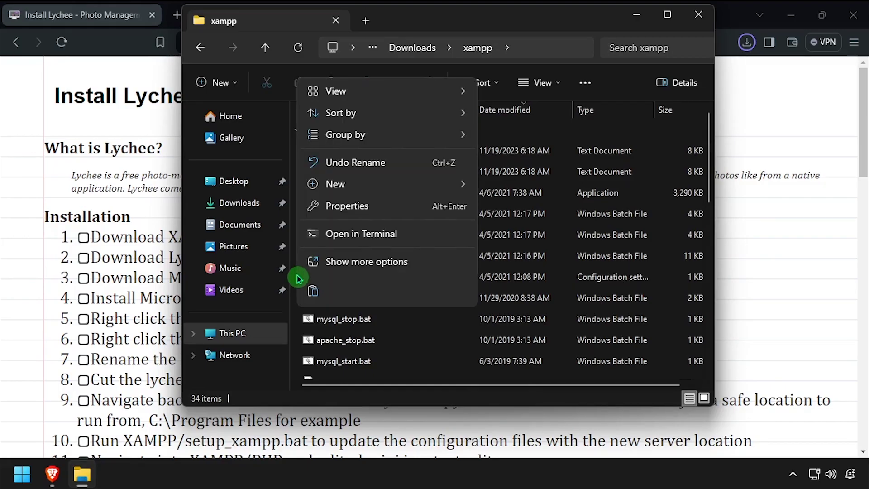
pyautogui.click(311, 293)
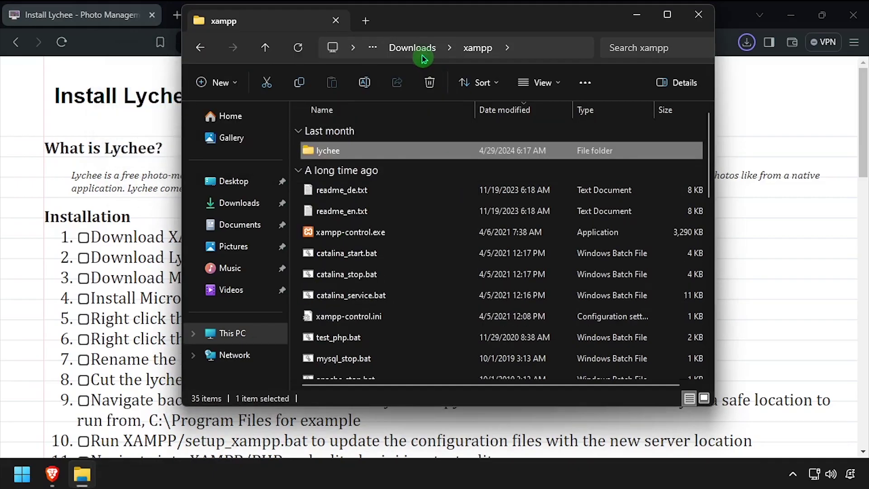
pyautogui.click(412, 48)
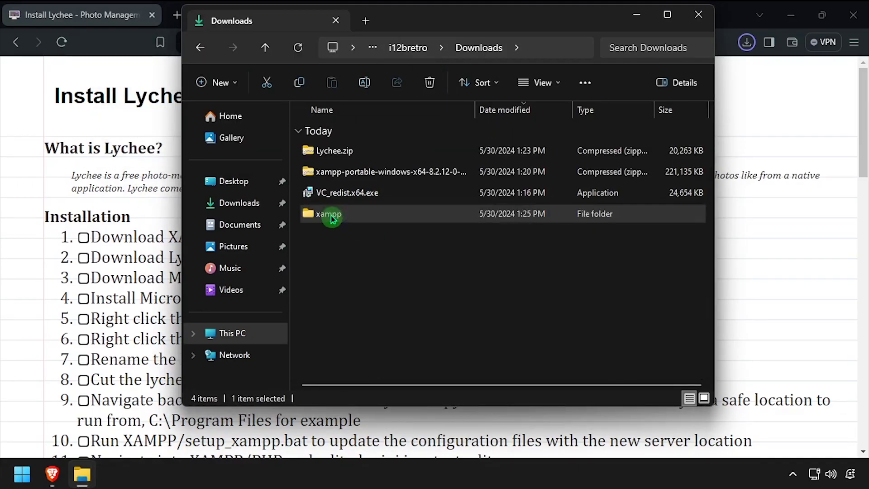
pyautogui.rightClick(332, 218)
pyautogui.click(347, 134)
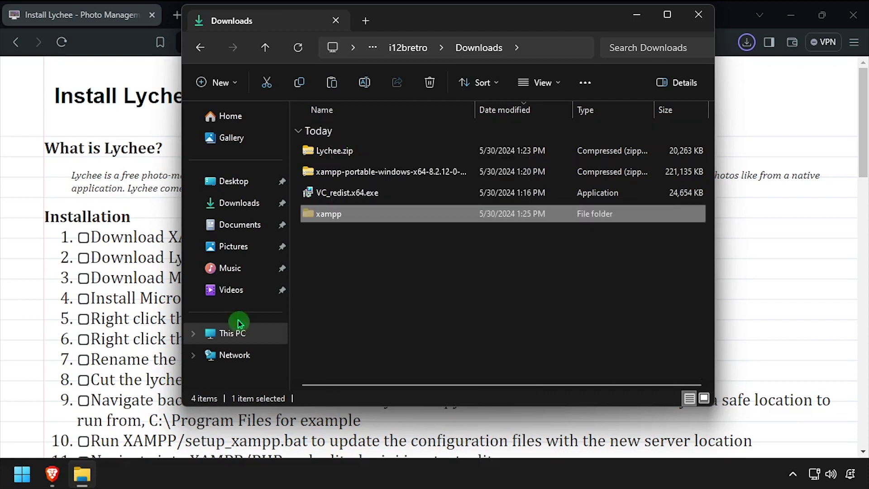
# - Paste the xampp folder into C:\Program Files, granting administrator permission
pyautogui.click(243, 335)
pyautogui.click(387, 153)
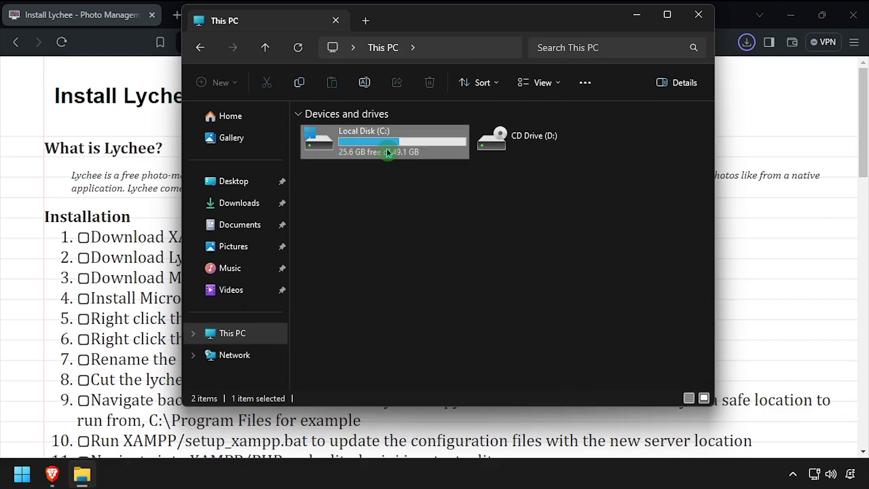
pyautogui.doubleClick(388, 153)
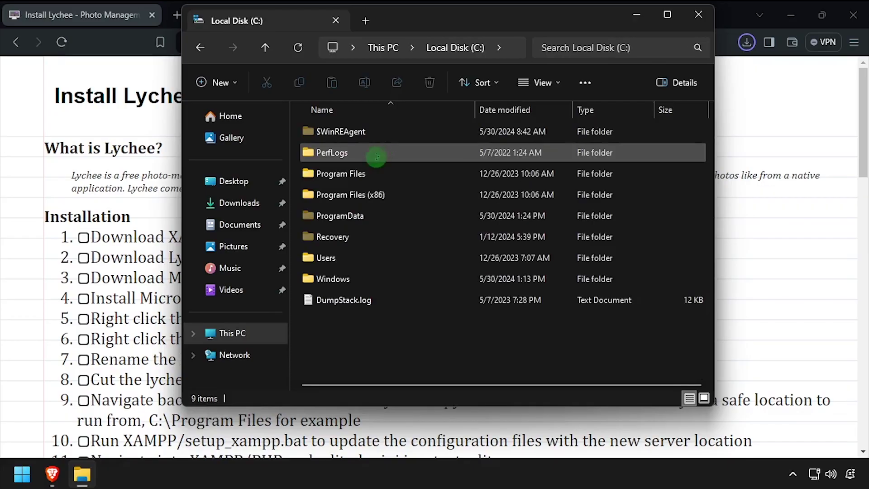
pyautogui.doubleClick(360, 177)
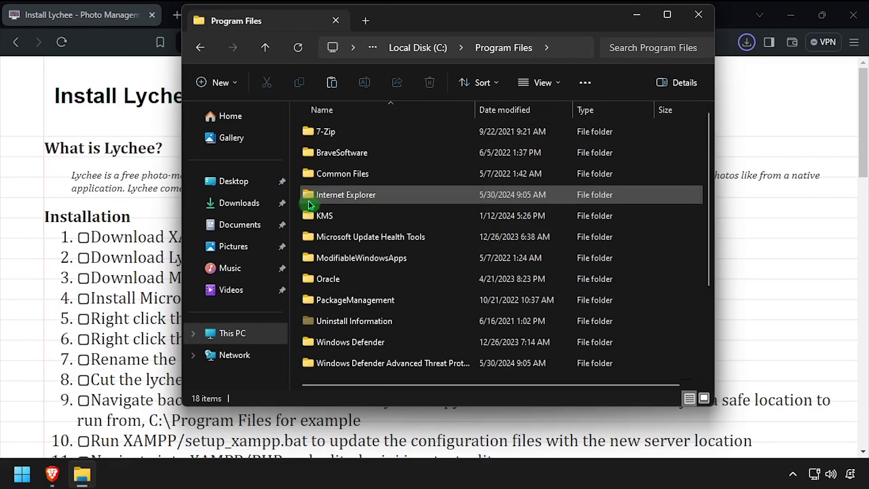
pyautogui.rightClick(297, 205)
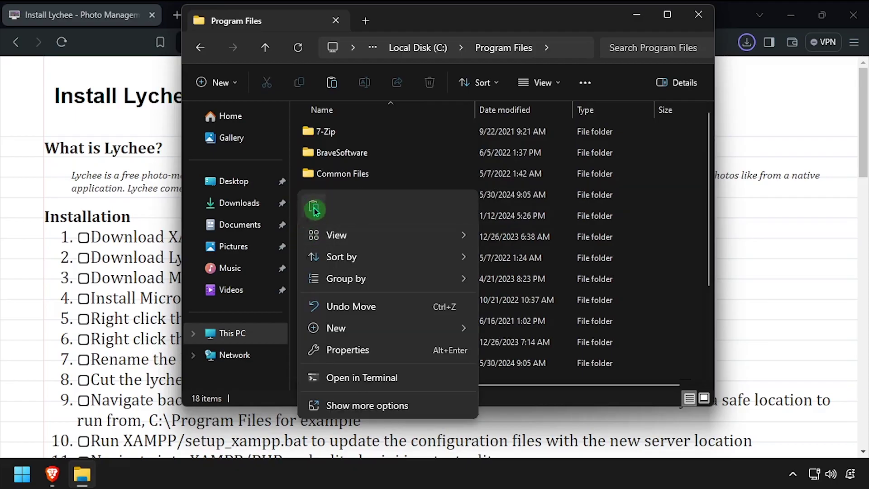
pyautogui.click(312, 208)
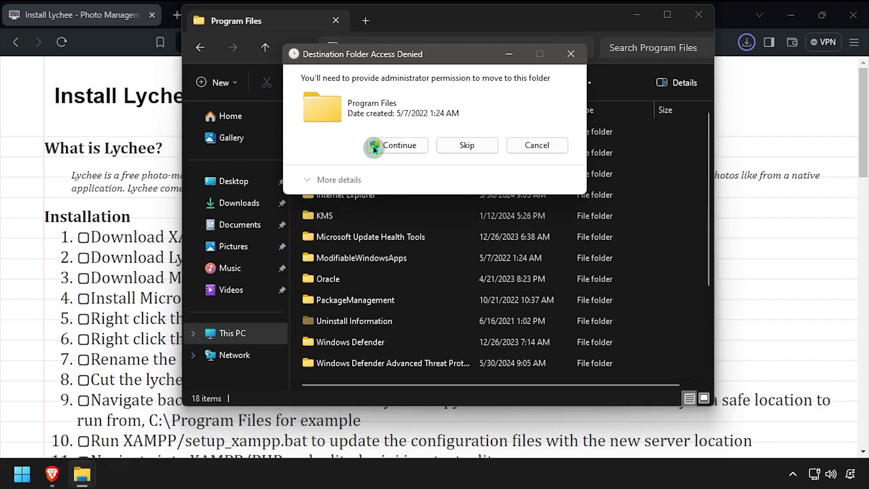
pyautogui.click(374, 145)
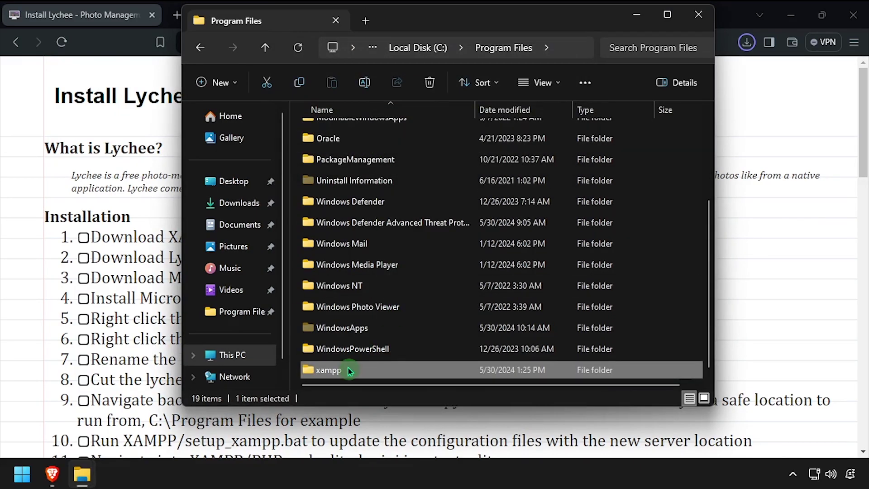
# - Run setup_xampp.bat from C:\Program Files\xampp to update the configuration files
pyautogui.doubleClick(348, 369)
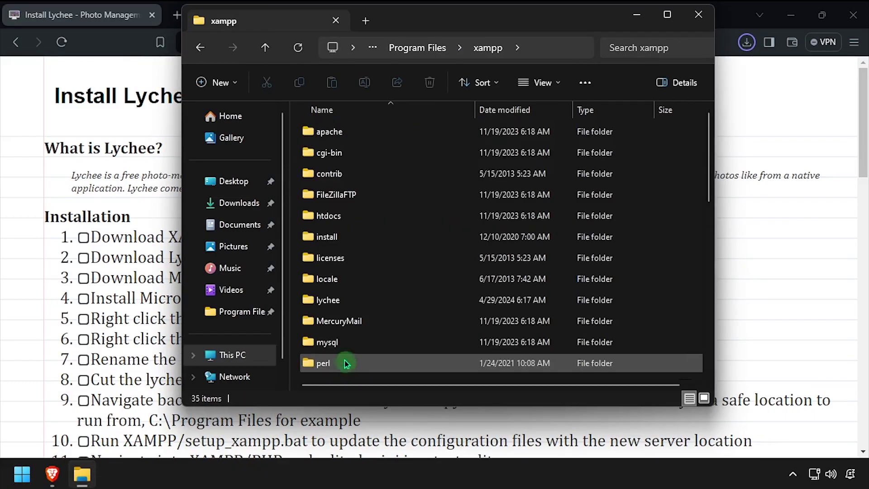
pyautogui.scroll(-4, 322, 317)
pyautogui.scroll(-4, 363, 317)
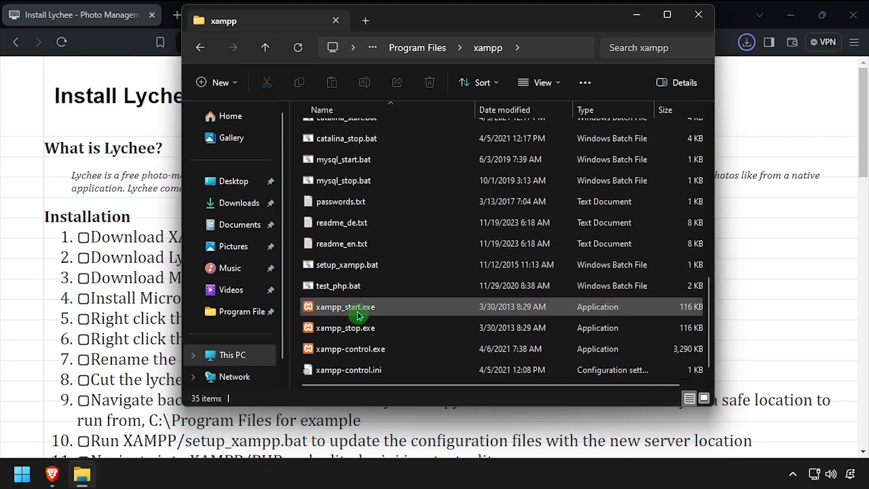
pyautogui.doubleClick(361, 265)
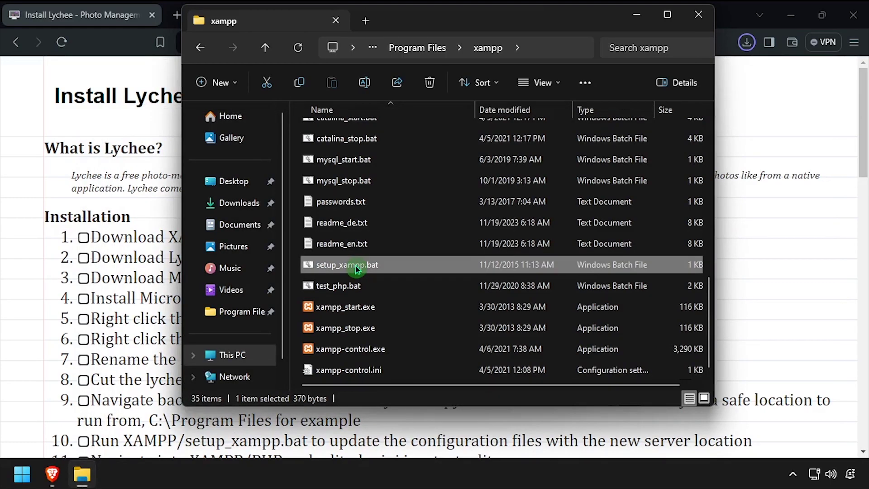
pyautogui.moveTo(347, 265)
pyautogui.scroll(3, 356, 267)
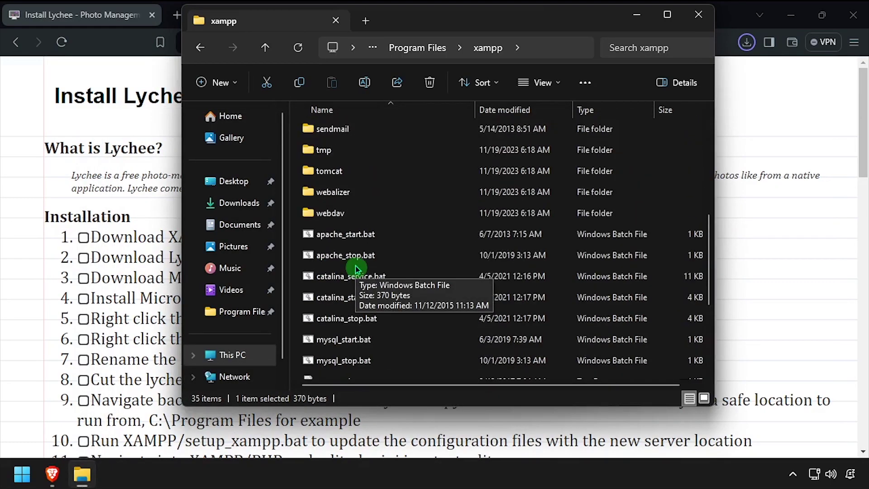
pyautogui.scroll(2, 355, 266)
pyautogui.click(332, 215)
# - Open php.ini from xampp's php folder in Notepad and start a text search
pyautogui.doubleClick(332, 214)
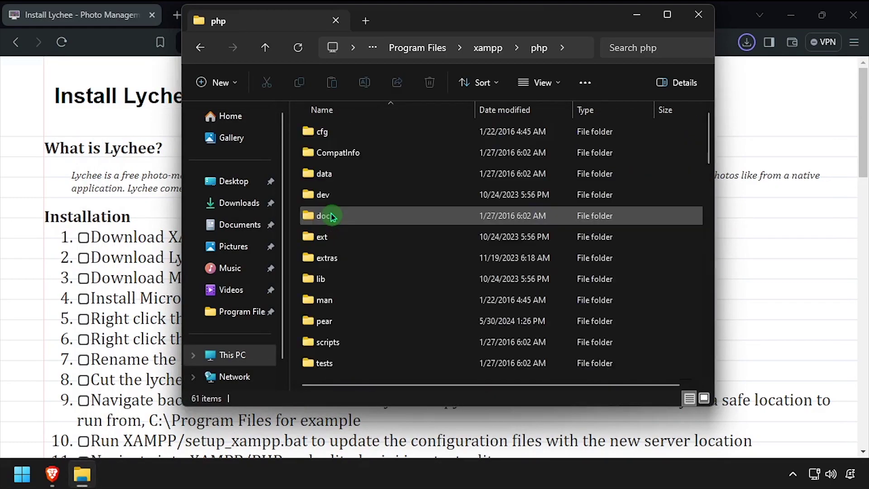
pyautogui.scroll(-2, 331, 214)
pyautogui.scroll(-1, 331, 214)
pyautogui.scroll(-6, 319, 353)
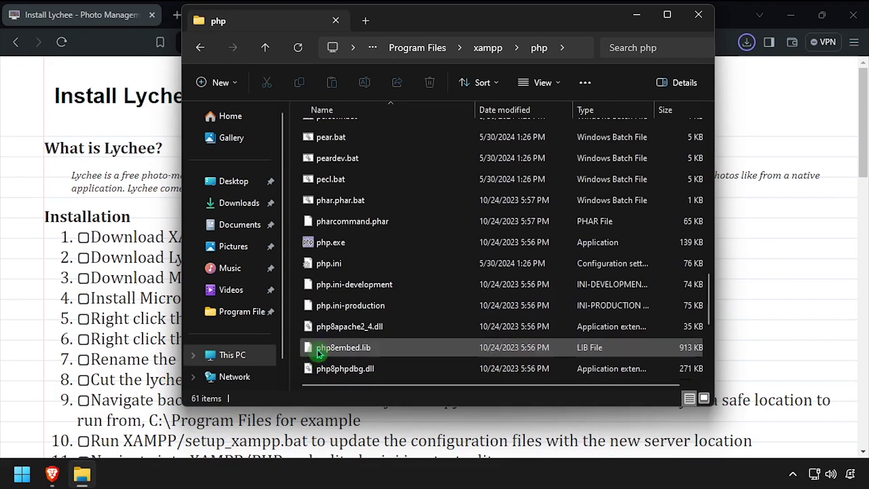
pyautogui.click(328, 264)
pyautogui.rightClick(329, 264)
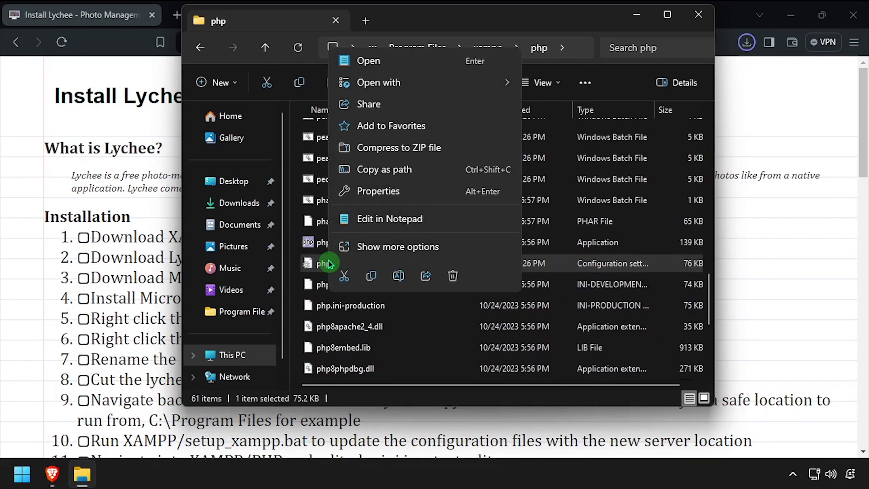
pyautogui.click(382, 219)
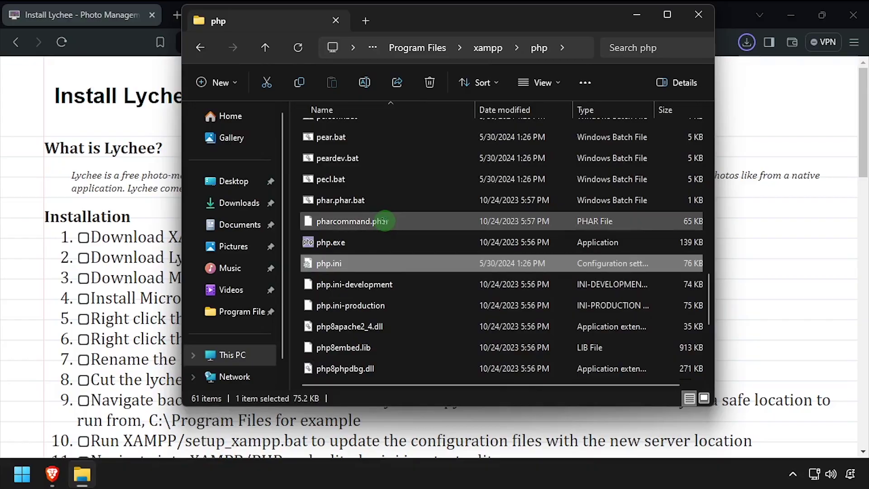
pyautogui.hotkey('ctrl', 'f')
# - Find the extension lines and uncomment the needed PHP extensions, including xsl
pyautogui.press('Return')
pyautogui.press('Escape')
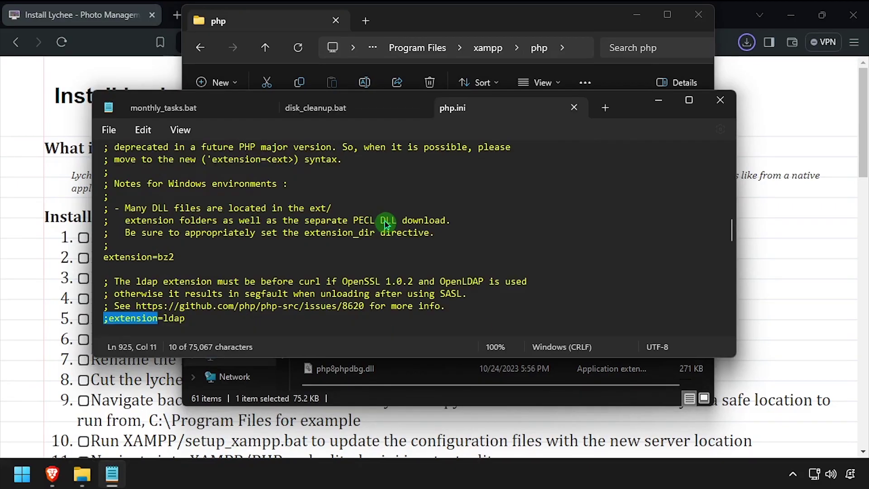
pyautogui.press('F3')
pyautogui.press('F3')
pyautogui.press('F3')
pyautogui.scroll(-2, 373, 227)
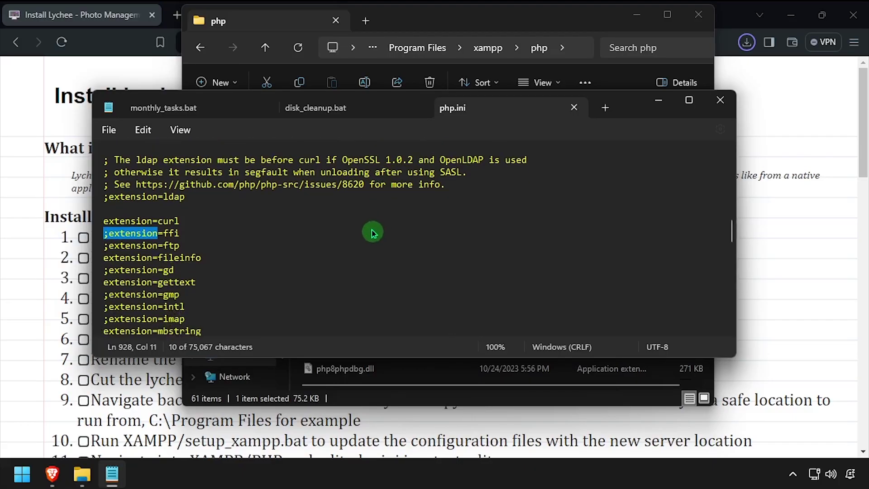
pyautogui.scroll(-1, 353, 217)
pyautogui.click(342, 210)
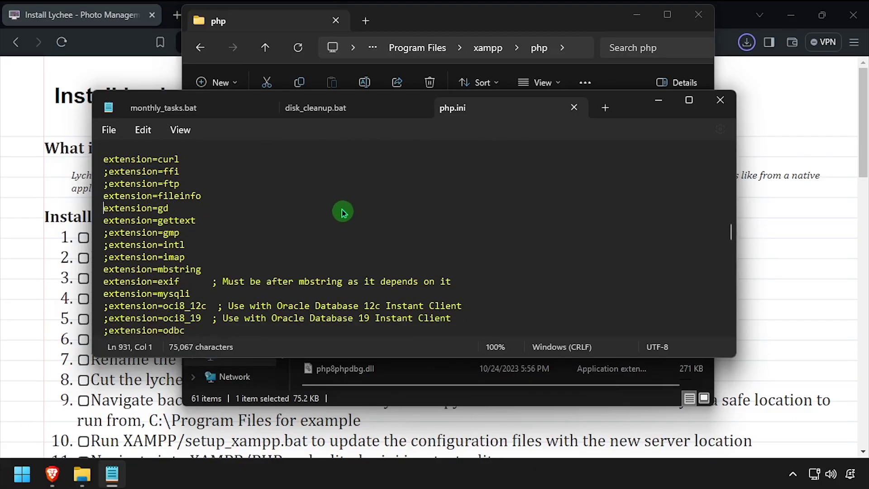
pyautogui.scroll(-1, 342, 213)
pyautogui.scroll(-1, 342, 213)
pyautogui.scroll(-1, 342, 212)
pyautogui.scroll(-1, 341, 212)
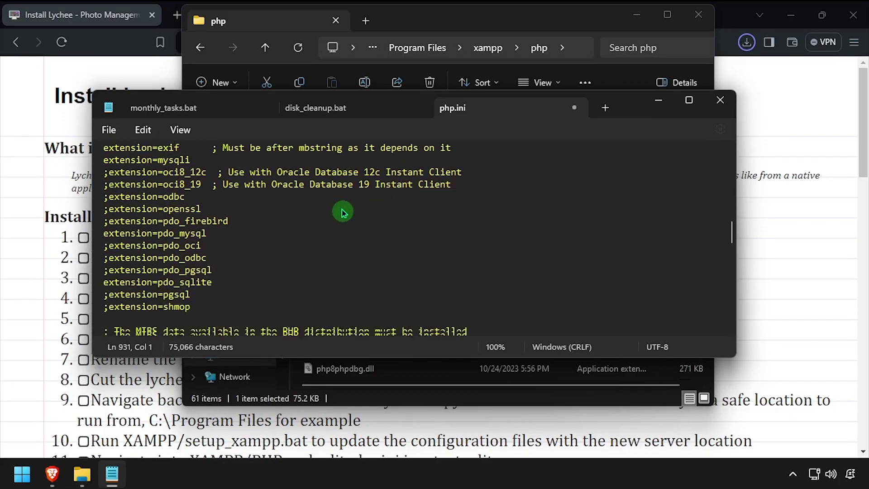
pyautogui.scroll(-2, 341, 212)
pyautogui.scroll(-2, 341, 212)
pyautogui.scroll(-1, 332, 217)
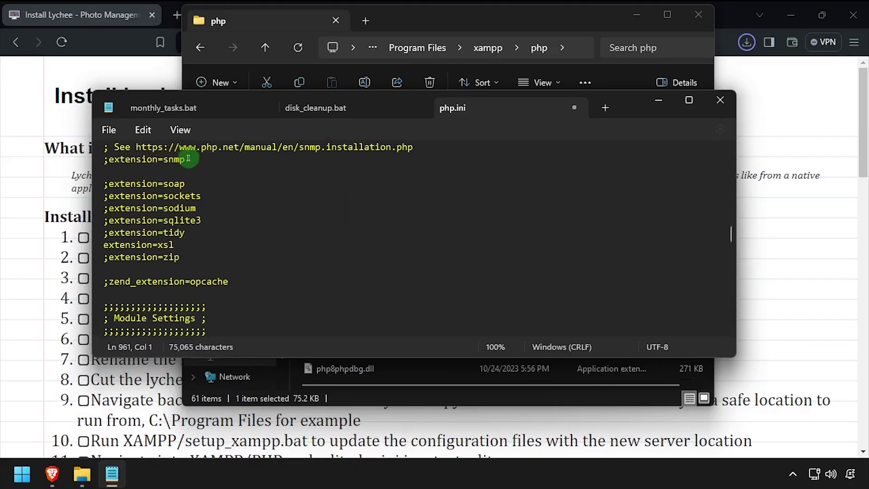
# - Save php.ini, exit Notepad and return to the xampp folder
pyautogui.click(120, 131)
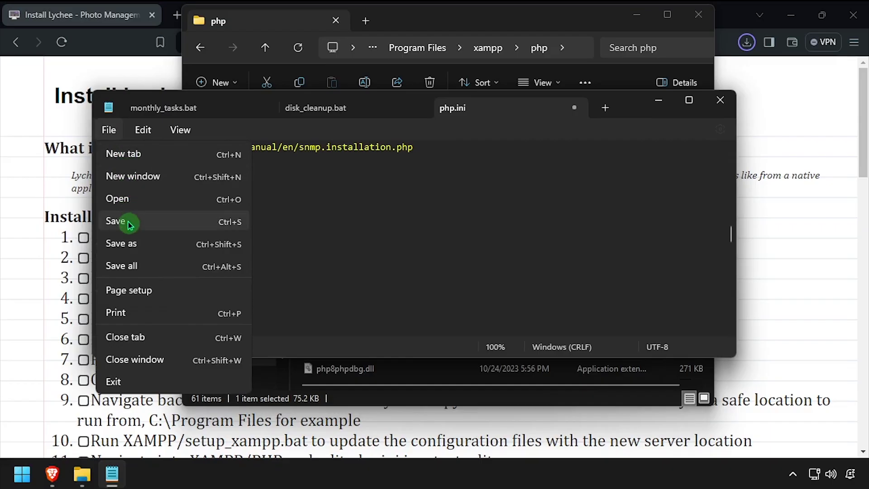
pyautogui.click(116, 221)
pyautogui.click(108, 130)
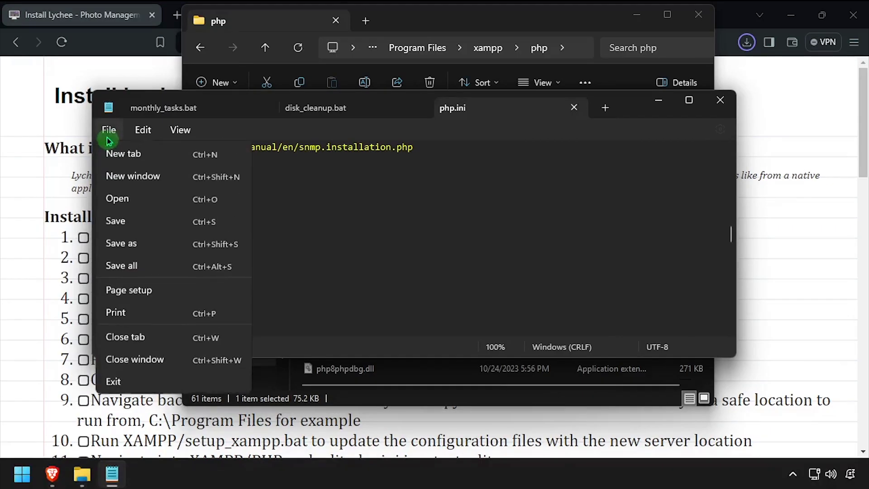
pyautogui.click(142, 385)
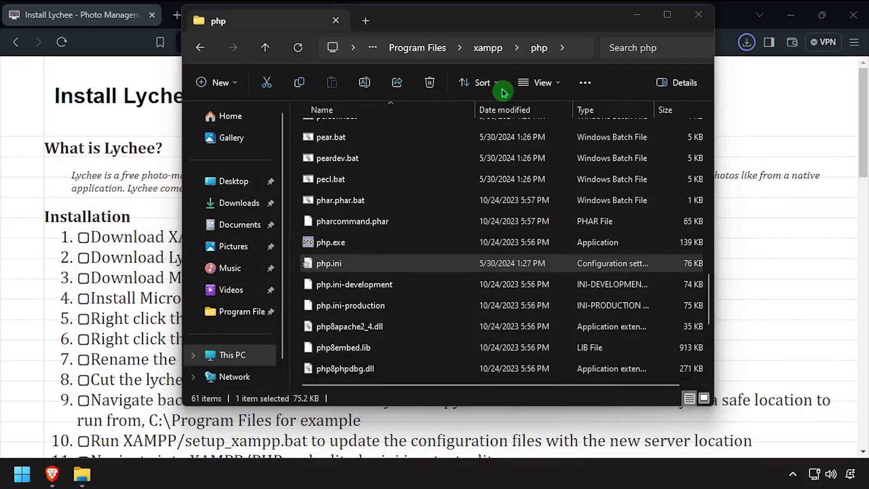
pyautogui.click(487, 48)
pyautogui.scroll(2, 401, 234)
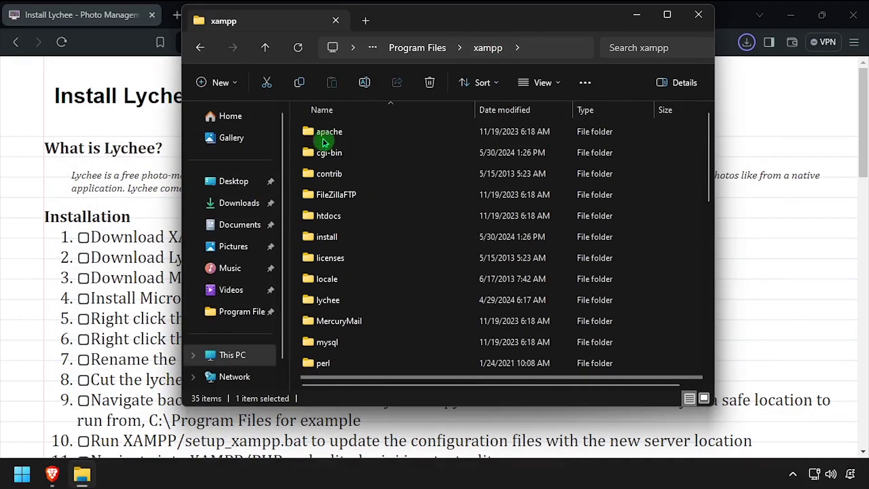
# - Open httpd.conf from xampp\apache\conf for editing in Notepad
pyautogui.doubleClick(323, 136)
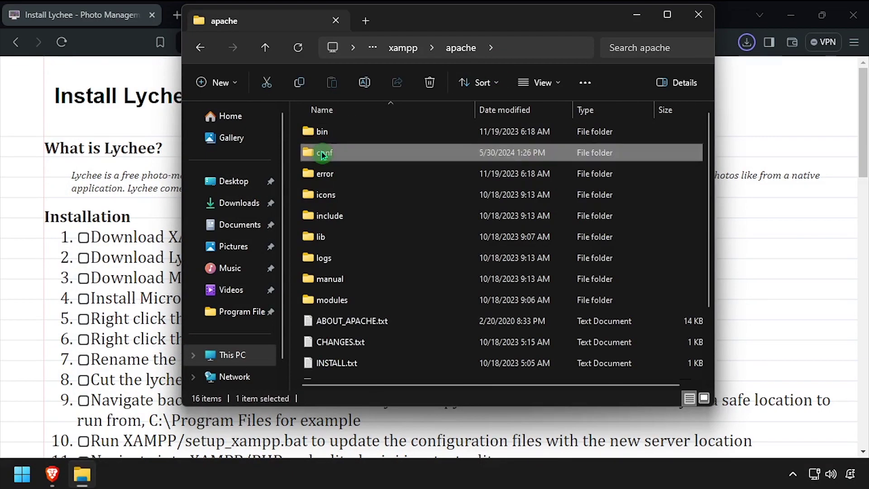
pyautogui.doubleClick(327, 156)
pyautogui.click(338, 258)
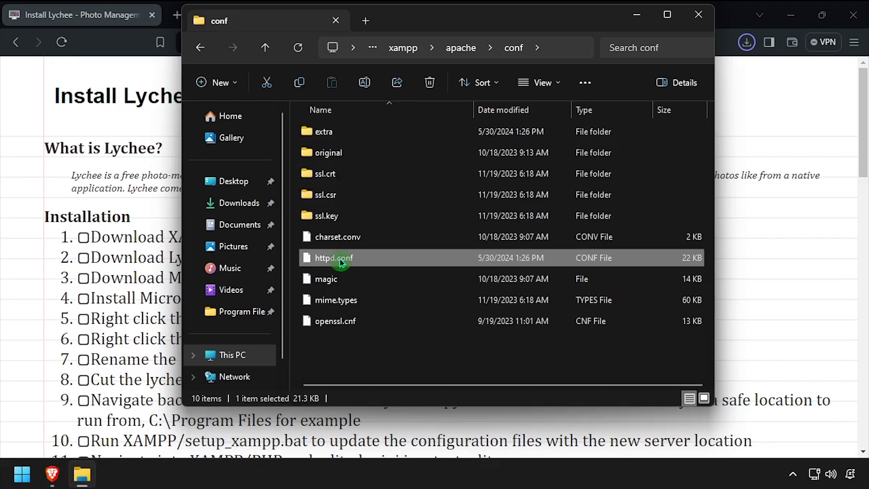
pyautogui.rightClick(338, 258)
pyautogui.click(372, 226)
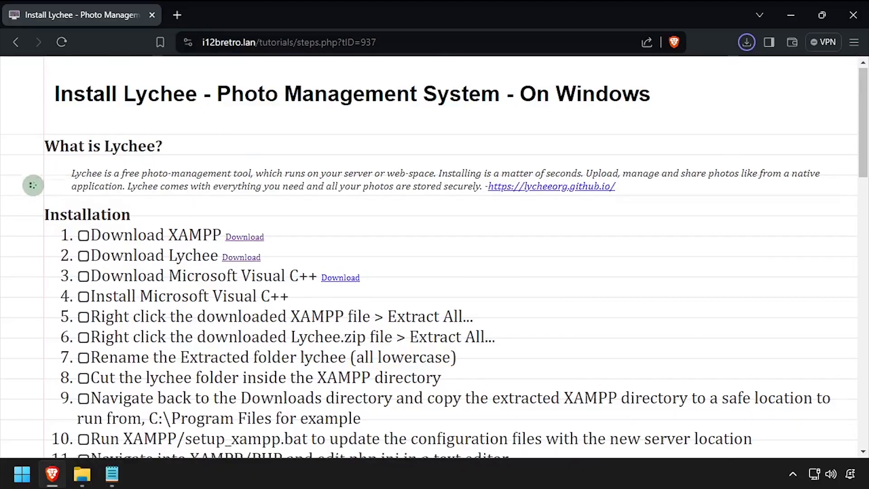
pyautogui.scroll(-15, 33, 184)
pyautogui.scroll(2, 33, 184)
pyautogui.scroll(5, 33, 184)
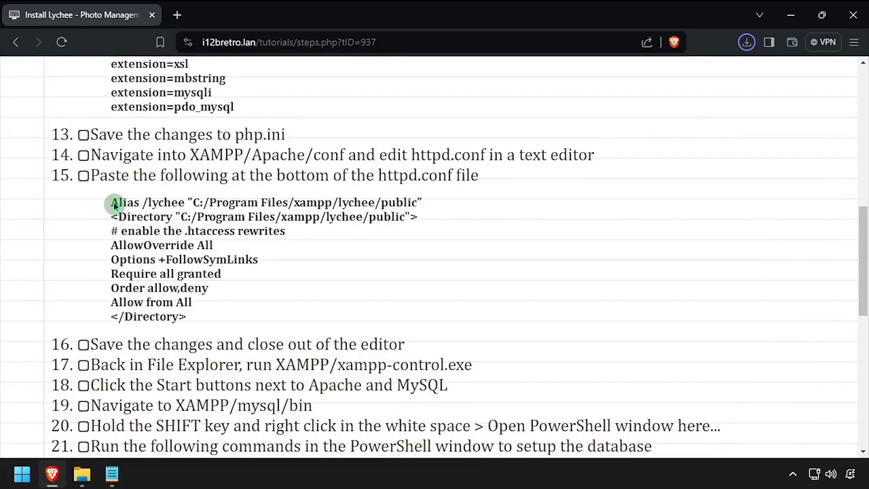
# - Copy the tutorial's Alias…</Directory> block and return to the httpd.conf editor
pyautogui.moveTo(113, 202); pyautogui.dragTo(186, 317)
pyautogui.rightClick(185, 317)
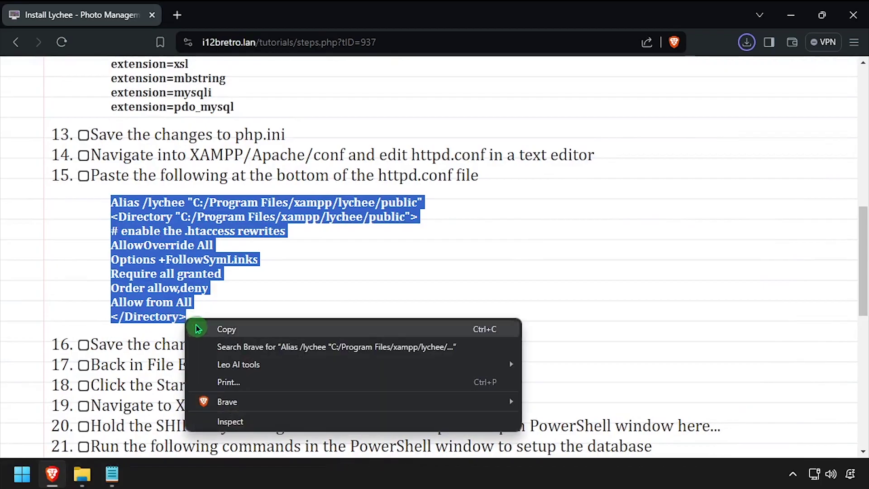
pyautogui.click(197, 329)
pyautogui.click(112, 475)
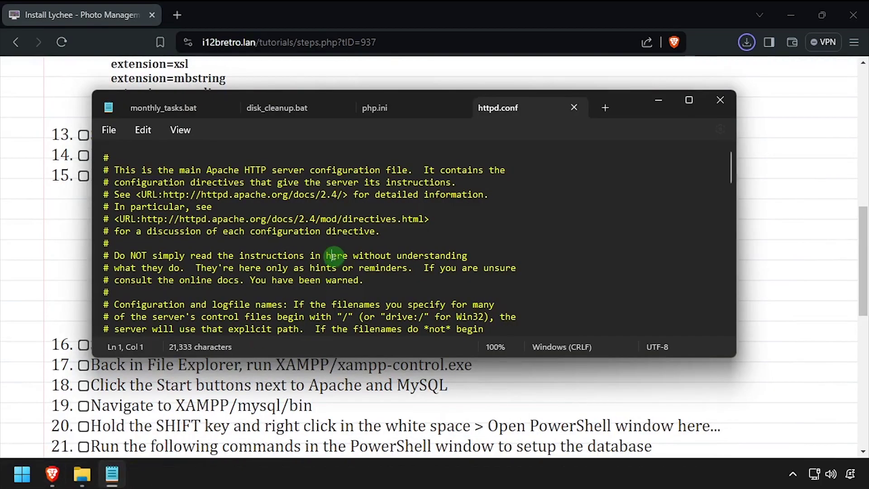
# - Paste the Lychee Alias and Directory block at the end of httpd.conf
pyautogui.hotkey('ctrl', 'End')
pyautogui.press('Return')
pyautogui.press('Return')
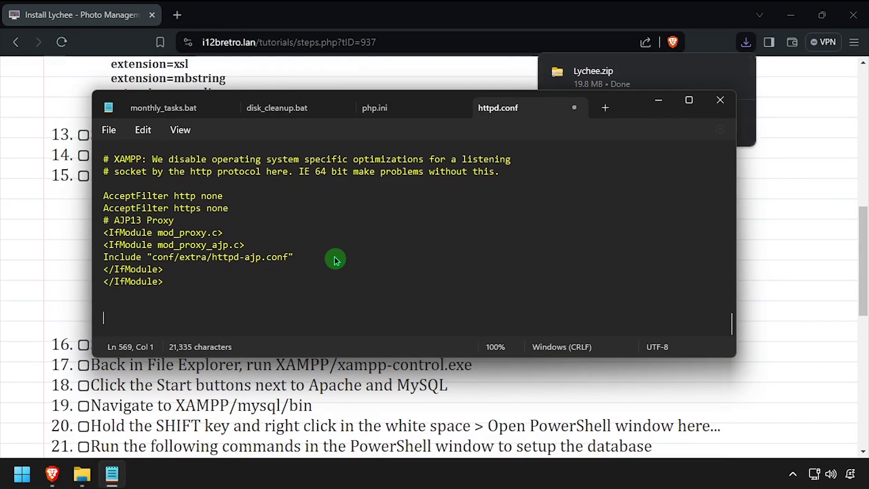
pyautogui.hotkey('ctrl', 'v')
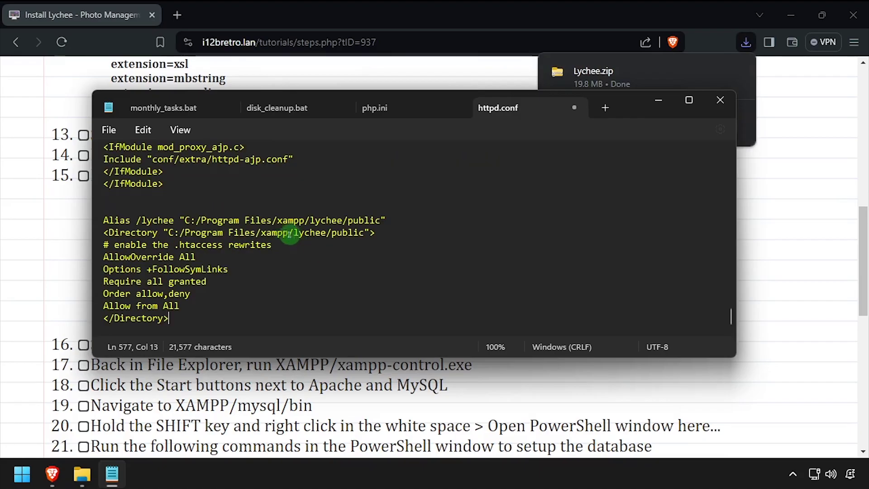
# - Save httpd.conf, close Notepad and return to the Apache conf folder window
pyautogui.click(110, 133)
pyautogui.click(121, 219)
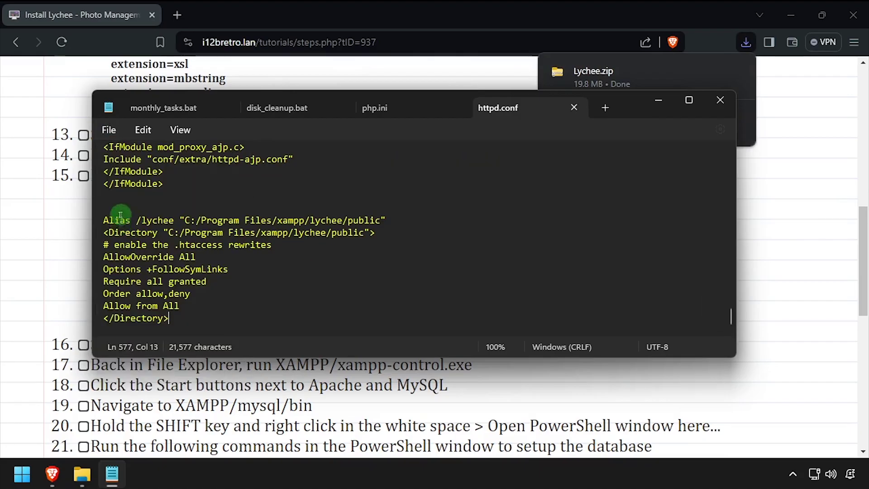
pyautogui.click(108, 130)
pyautogui.click(126, 383)
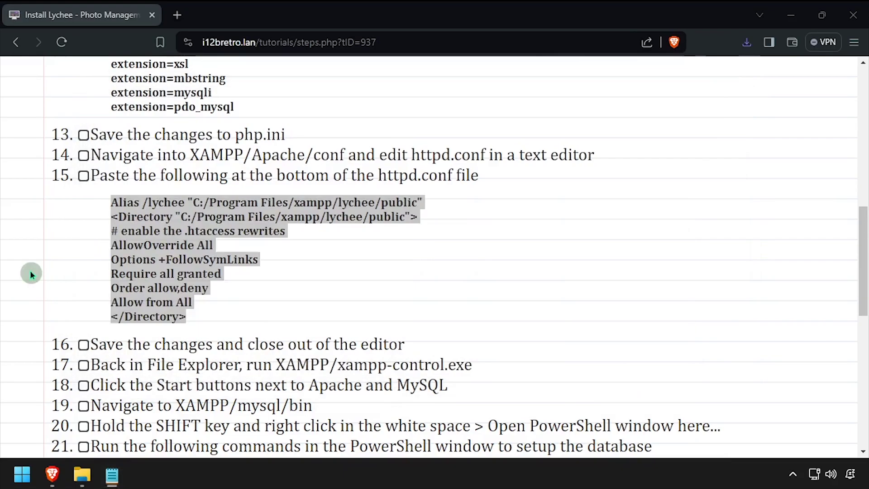
pyautogui.click(14, 225)
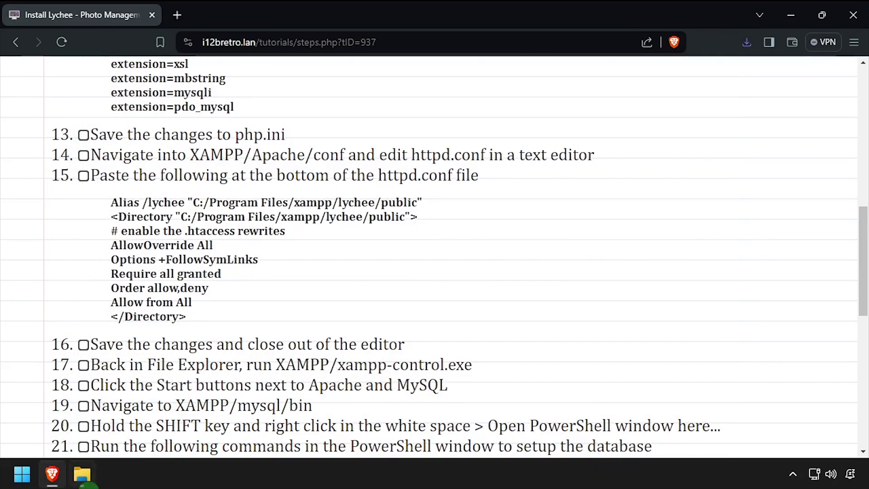
pyautogui.click(82, 473)
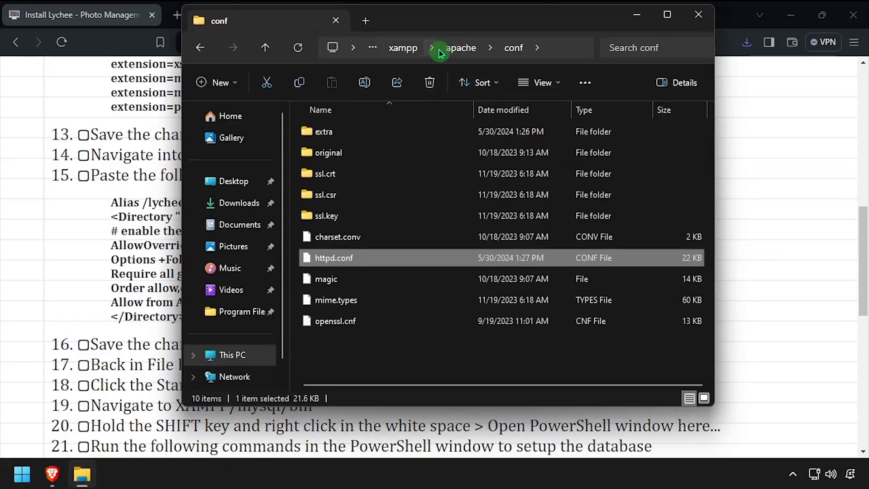
# - Navigate up to the xampp folder and launch xampp-control.exe, keeping English
pyautogui.click(459, 49)
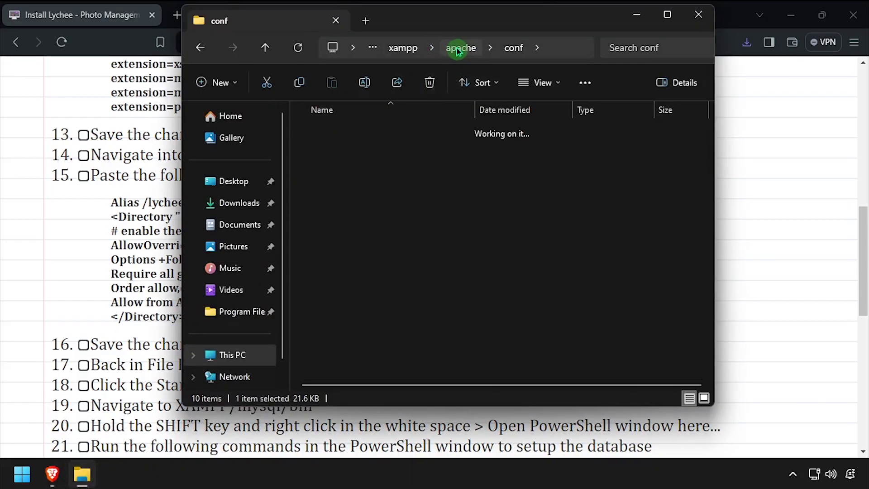
pyautogui.click(404, 48)
pyautogui.scroll(-5, 428, 271)
pyautogui.scroll(-3, 428, 340)
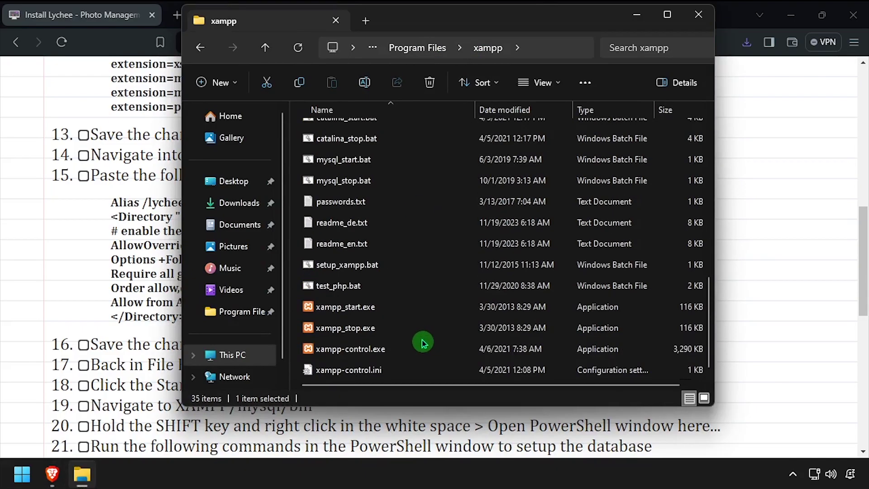
pyautogui.click(378, 350)
pyautogui.doubleClick(378, 349)
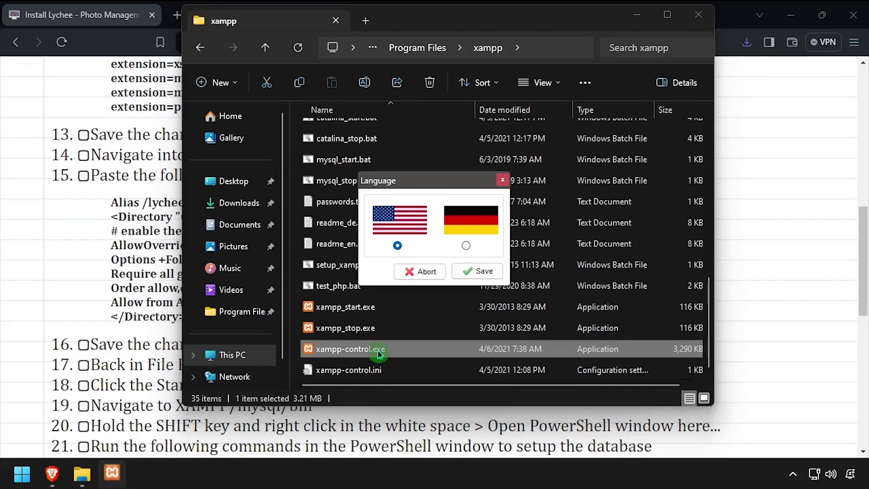
pyautogui.click(491, 274)
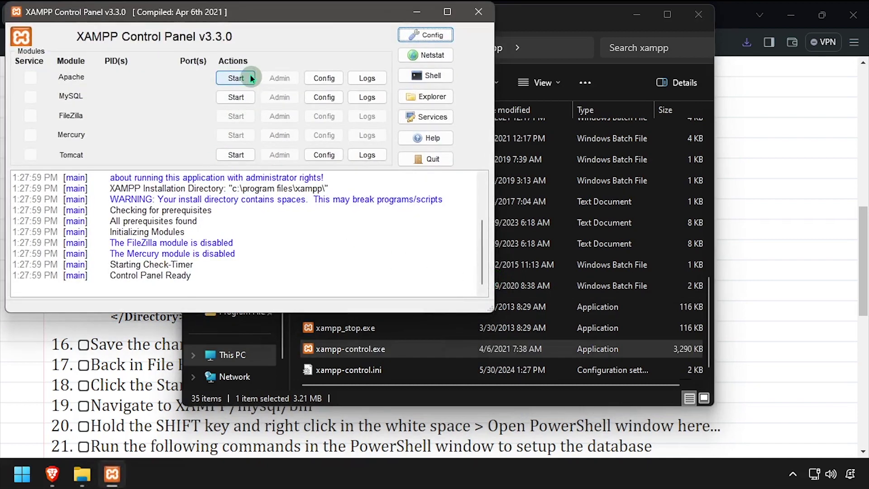
# - Start the Apache and MySQL services, then return to the xampp folder window
pyautogui.click(250, 78)
pyautogui.click(235, 97)
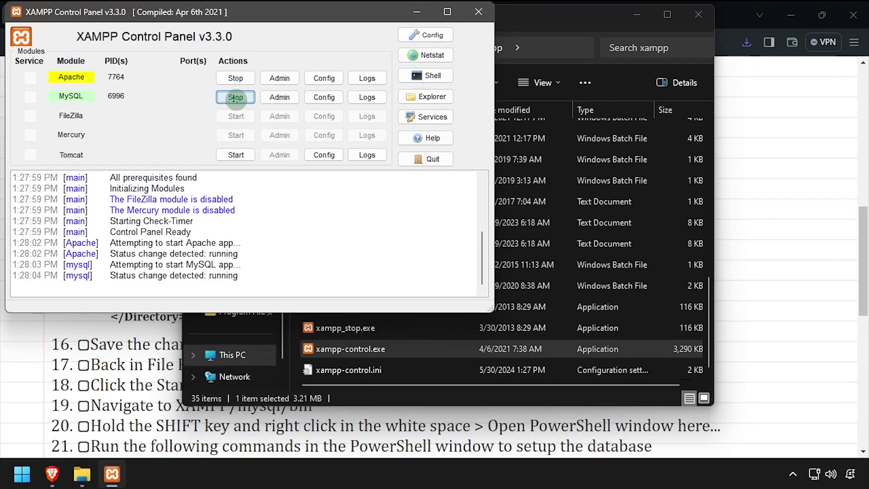
pyautogui.click(533, 203)
pyautogui.scroll(5, 531, 206)
pyautogui.scroll(2, 532, 205)
pyautogui.scroll(1, 535, 205)
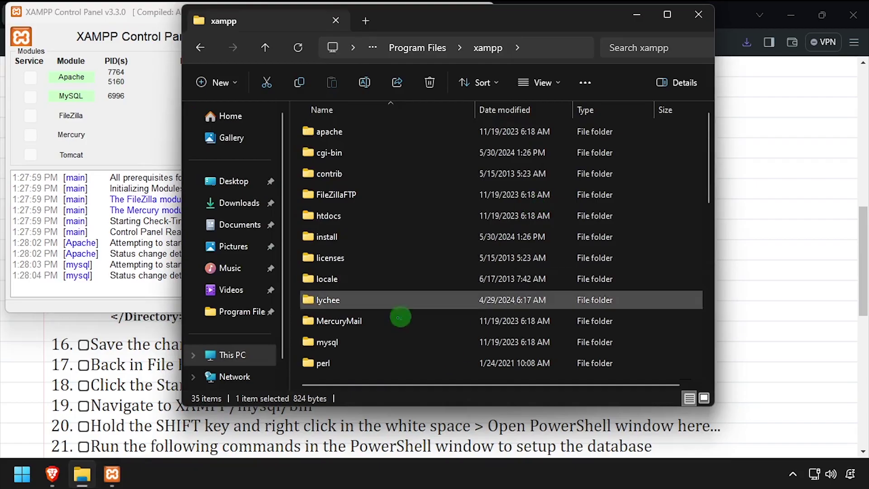
# - Go into mysql\bin and bring up the folder's context actions for a PowerShell window
pyautogui.doubleClick(336, 343)
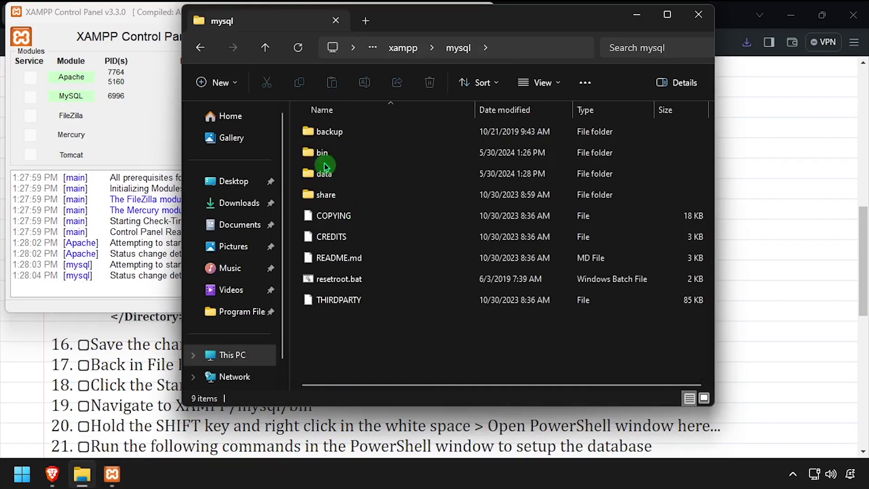
pyautogui.doubleClick(329, 155)
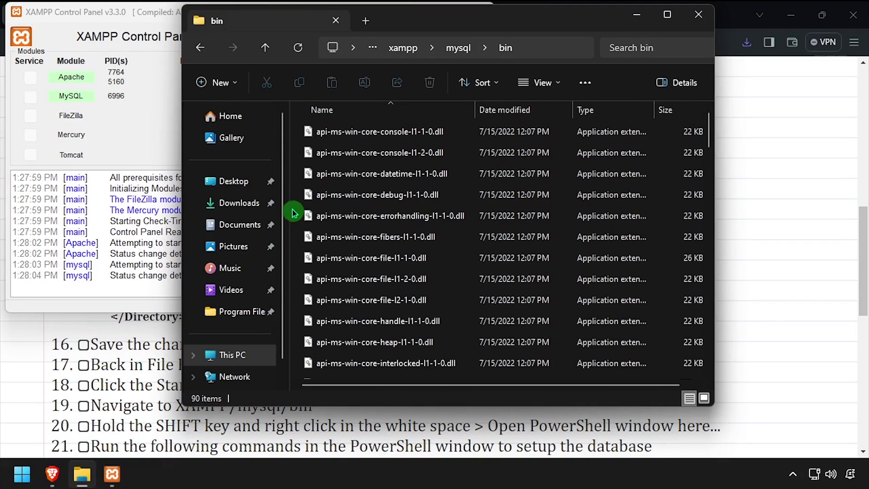
pyautogui.keyDown('shift'); pyautogui.rightClick(299, 205); pyautogui.keyUp('shift')
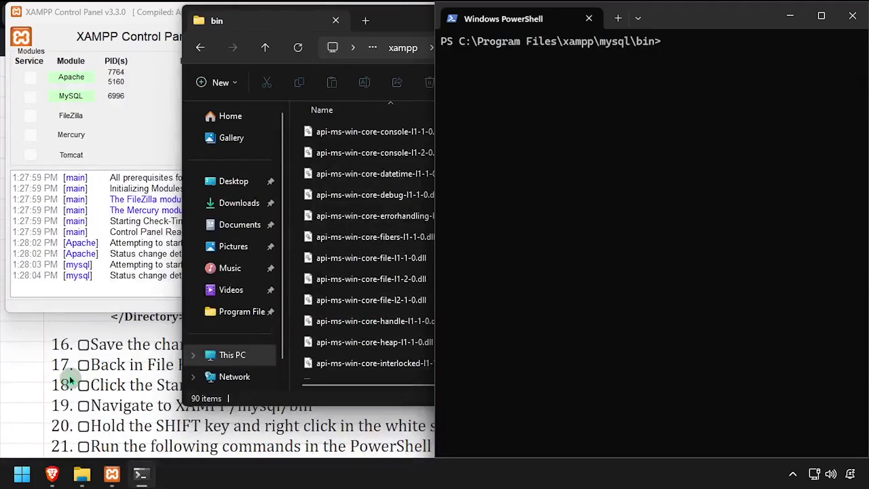
# - Log into MariaDB from PowerShell with .\mysql -u root copied from the tutorial
pyautogui.click(41, 373)
pyautogui.scroll(-3, 67, 350)
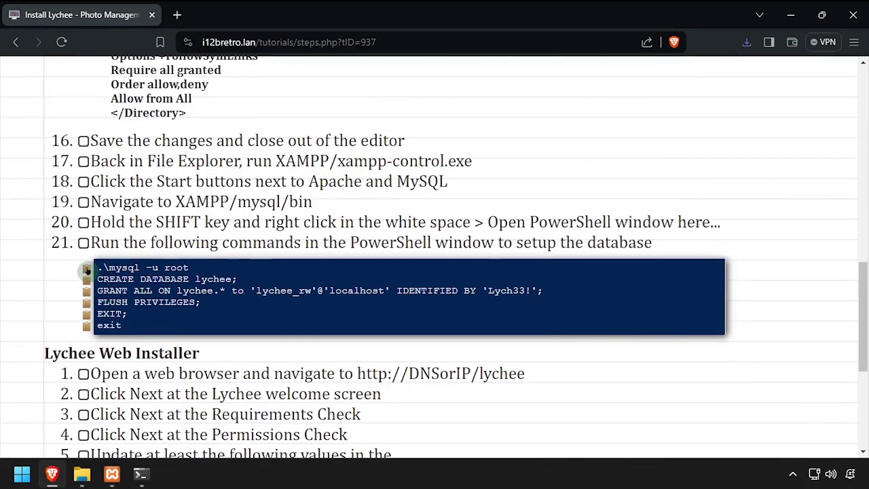
pyautogui.click(86, 269)
pyautogui.hotkey('alt', 'Tab')
pyautogui.hotkey('ctrl', 'v')
pyautogui.press('Return')
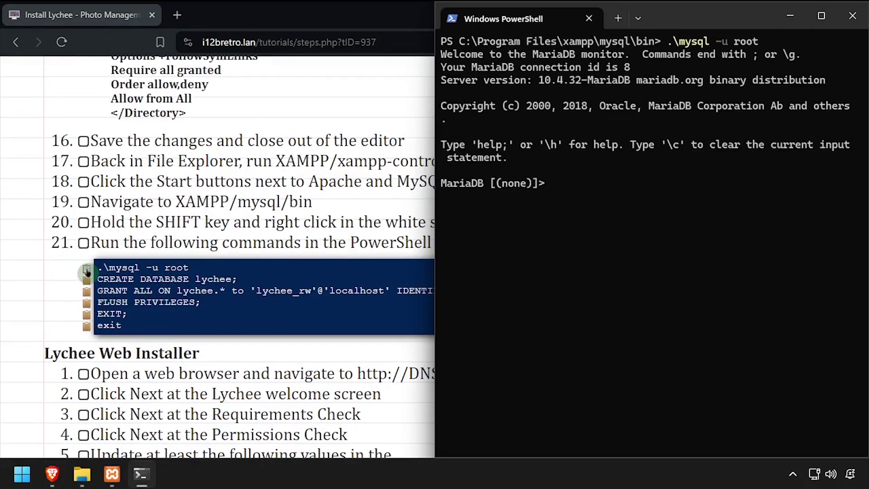
# - Create the lychee database and grant lychee_rw full rights on it
pyautogui.click(87, 280)
pyautogui.hotkey('alt', 'Tab')
pyautogui.hotkey('ctrl', 'v')
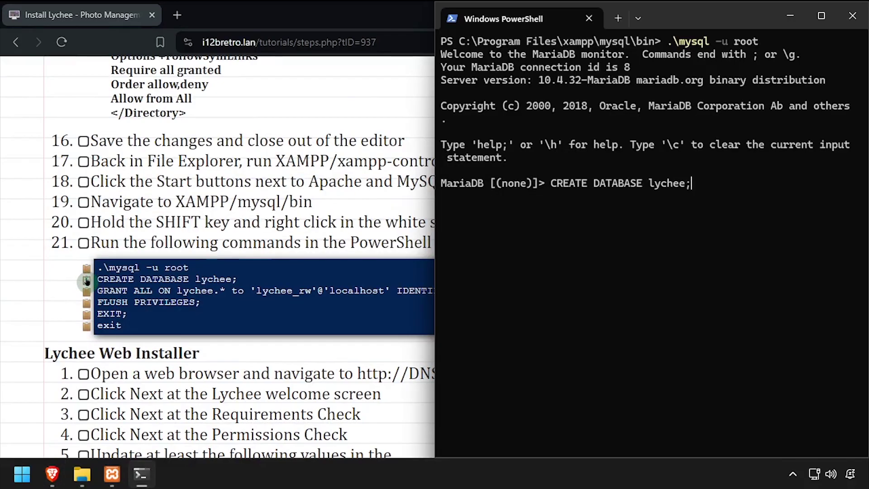
pyautogui.press('Return')
pyautogui.click(86, 292)
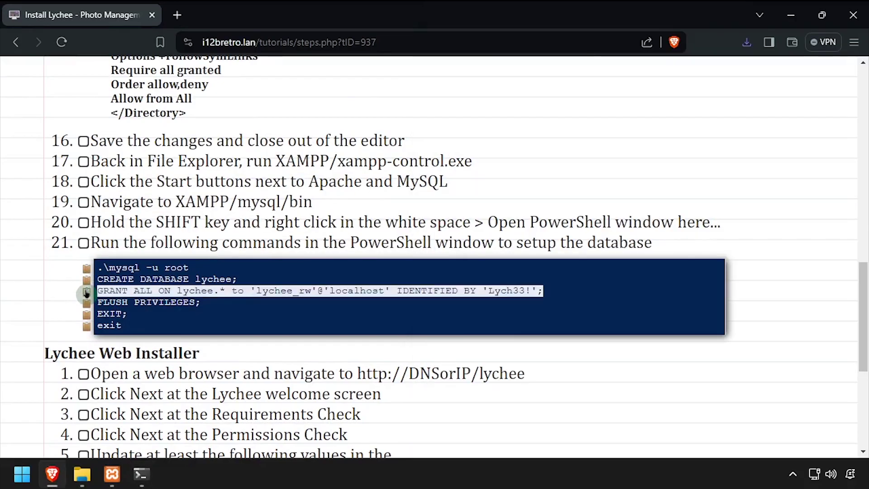
pyautogui.hotkey('alt', 'Tab')
pyautogui.hotkey('ctrl', 'v')
pyautogui.press('Return')
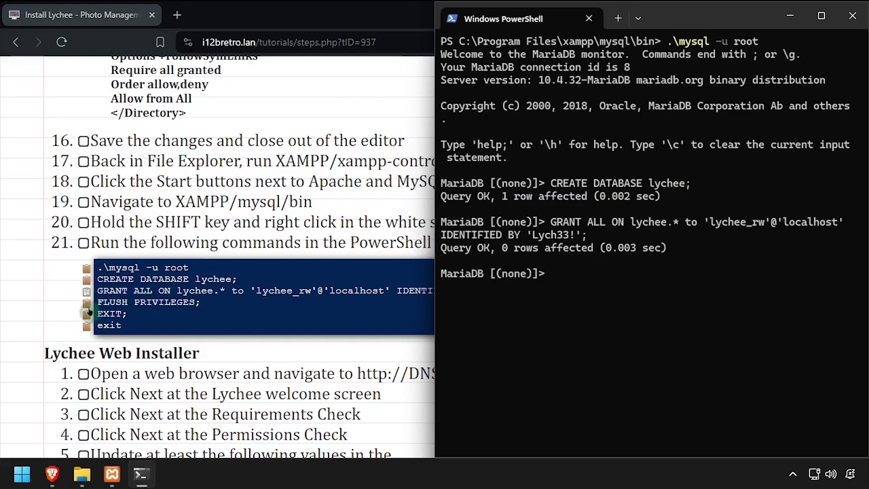
# - Flush privileges, exit the MariaDB monitor and close PowerShell
pyautogui.click(87, 303)
pyautogui.hotkey('alt', 'Tab')
pyautogui.hotkey('ctrl', 'v')
pyautogui.press('Return')
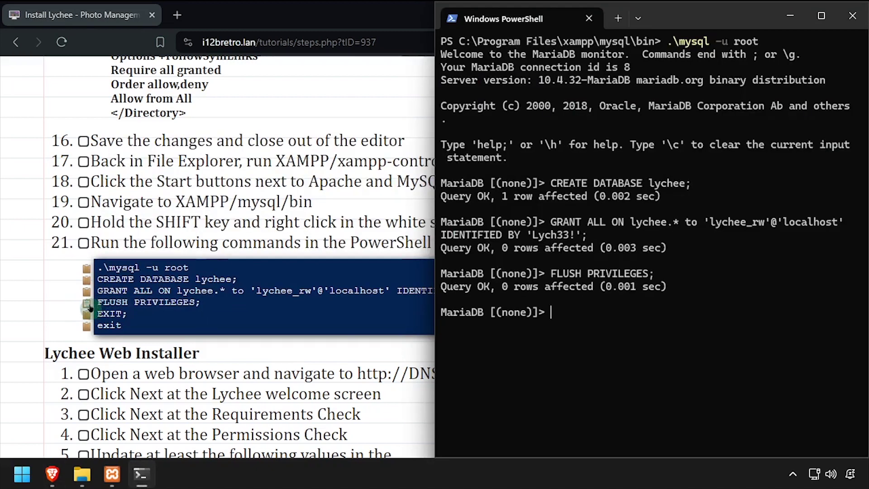
pyautogui.click(87, 314)
pyautogui.hotkey('alt', 'Tab')
pyautogui.hotkey('ctrl', 'v')
pyautogui.press('Return')
pyautogui.write('it')
pyautogui.press('Return')
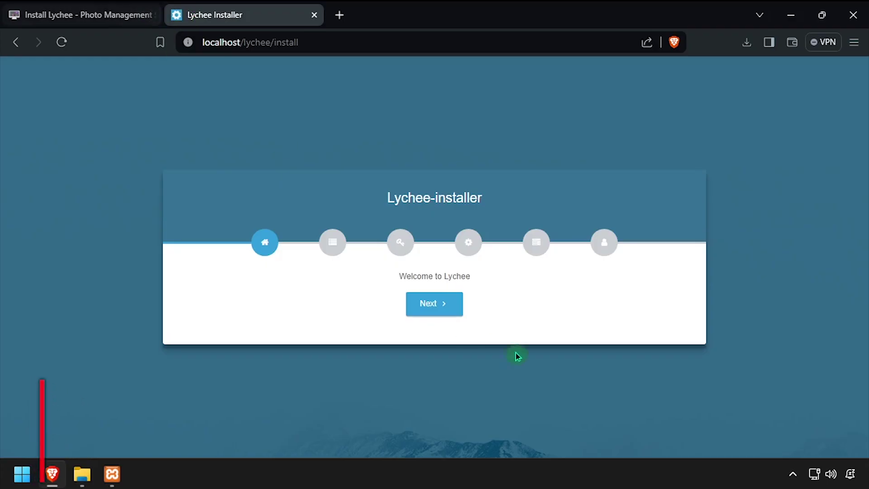
# - Continue past the installer welcome, requirements and permissions checks
pyautogui.click(448, 305)
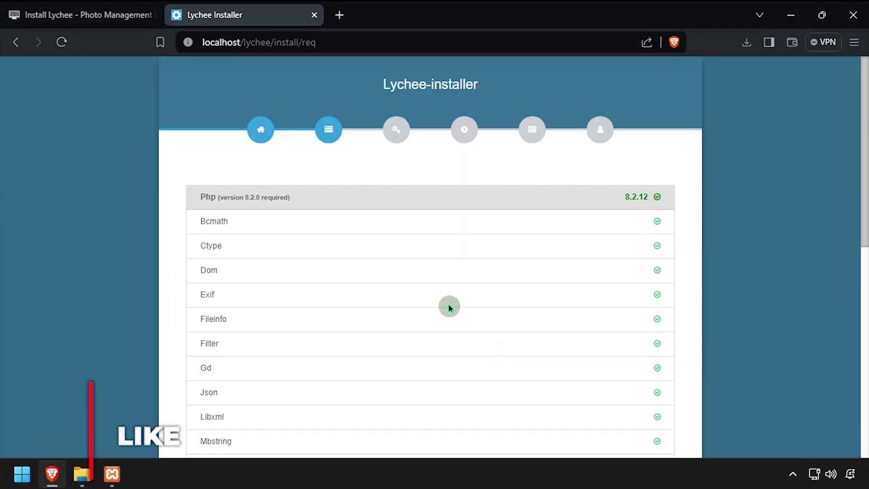
pyautogui.scroll(-4, 699, 219)
pyautogui.scroll(-3, 694, 292)
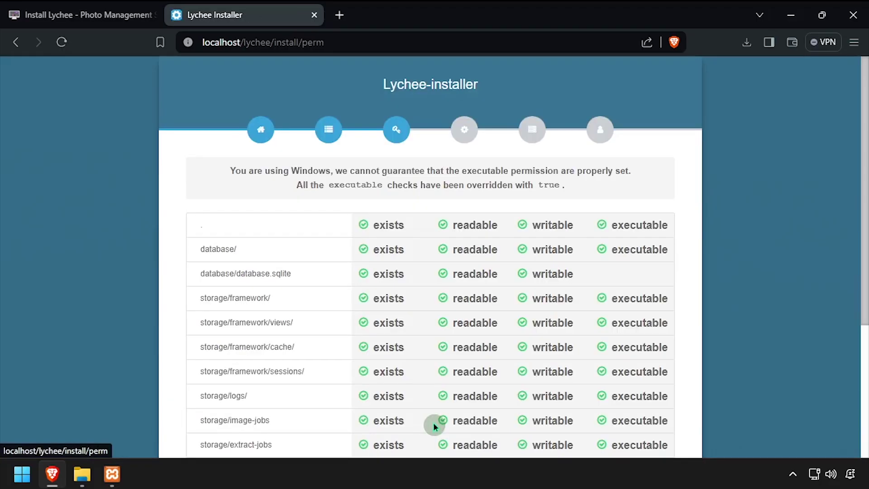
pyautogui.scroll(-3, 701, 183)
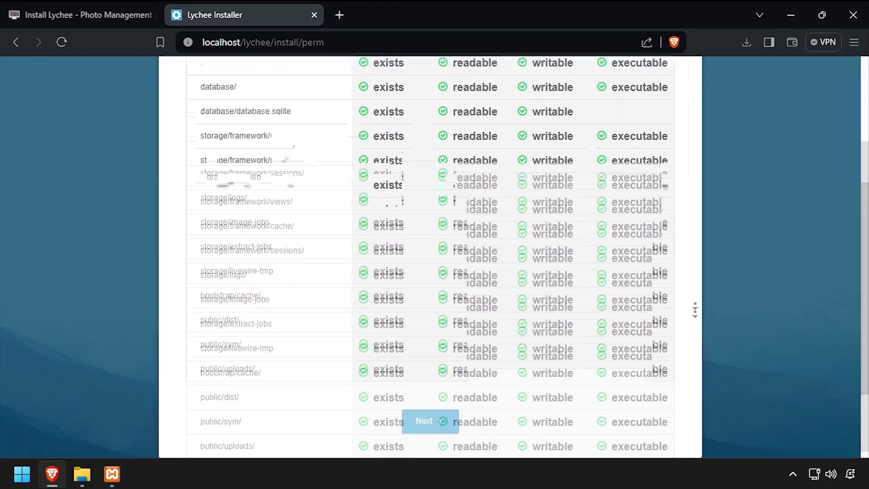
pyautogui.click(439, 423)
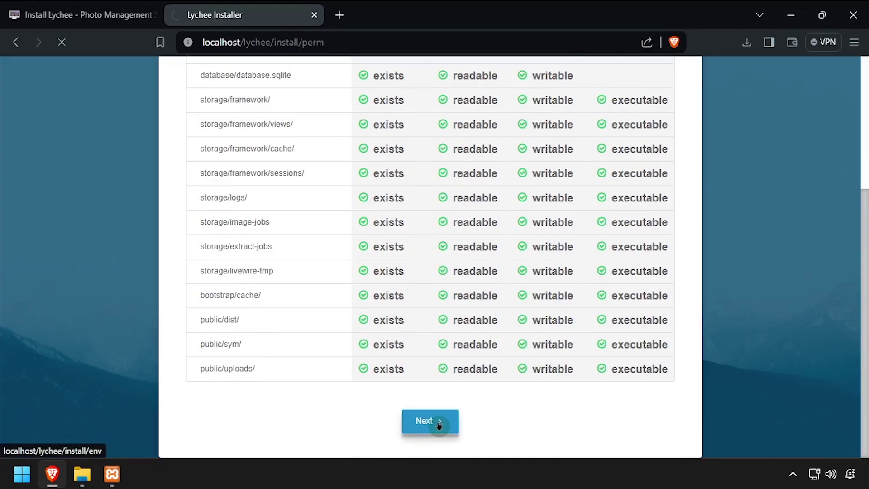
pyautogui.scroll(-1, 699, 247)
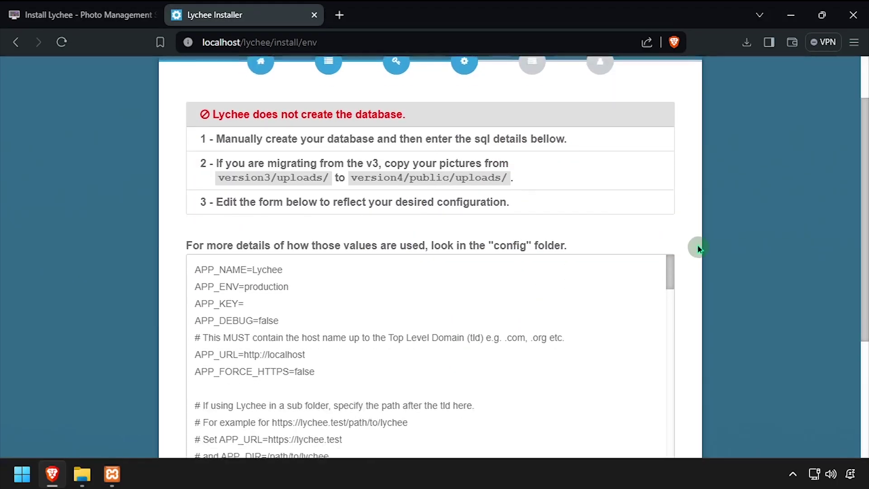
pyautogui.scroll(-1, 699, 248)
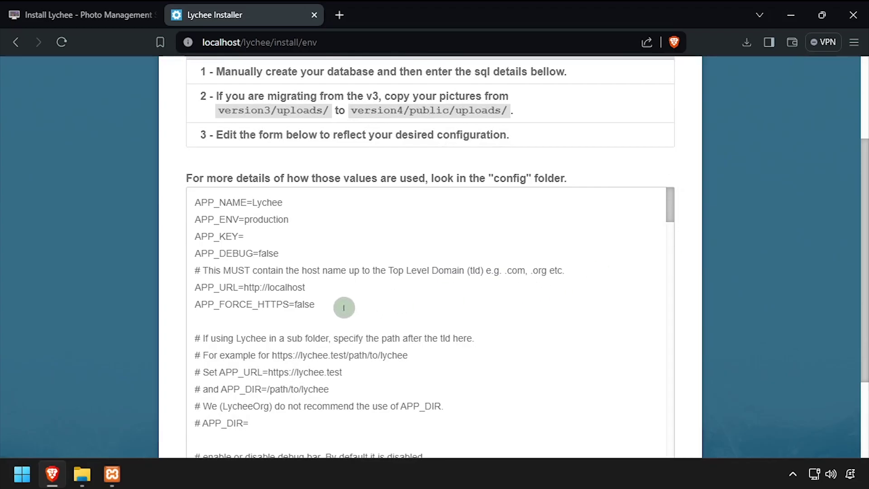
pyautogui.scroll(-1, 343, 307)
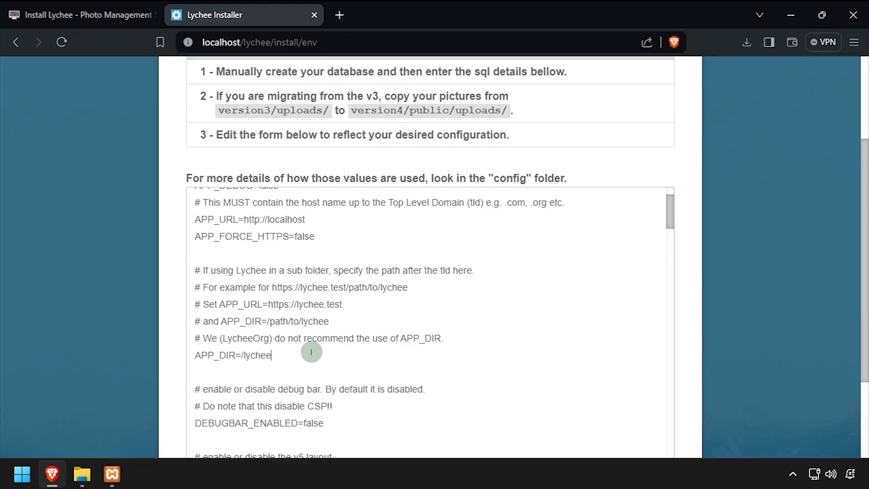
pyautogui.scroll(-3, 311, 352)
pyautogui.scroll(-2, 311, 352)
pyautogui.scroll(-3, 310, 351)
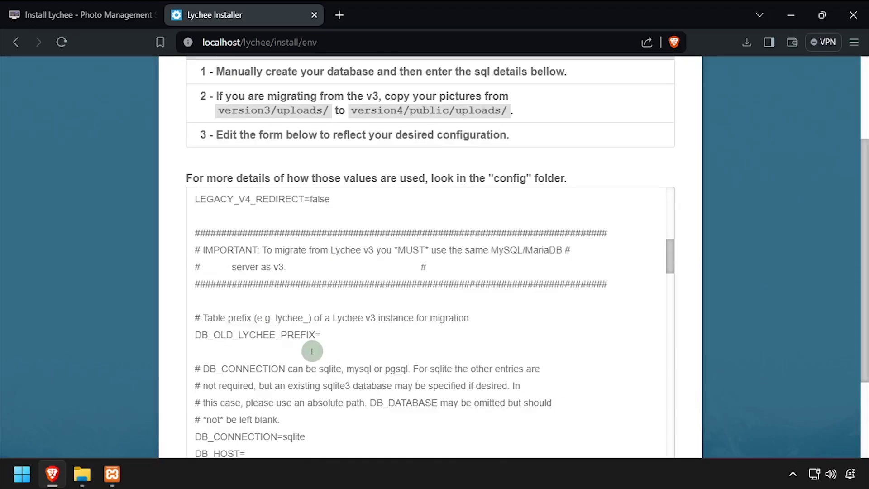
pyautogui.scroll(-2, 312, 351)
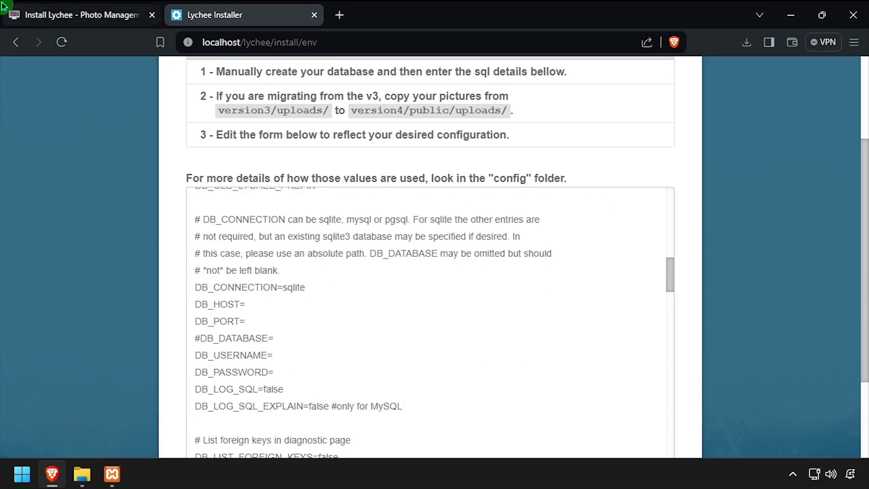
# - Copy the DB_CONNECTION through DB_PASSWORD lines from the tutorial tab
pyautogui.click(82, 15)
pyautogui.scroll(-3, 171, 268)
pyautogui.scroll(-1, 118, 272)
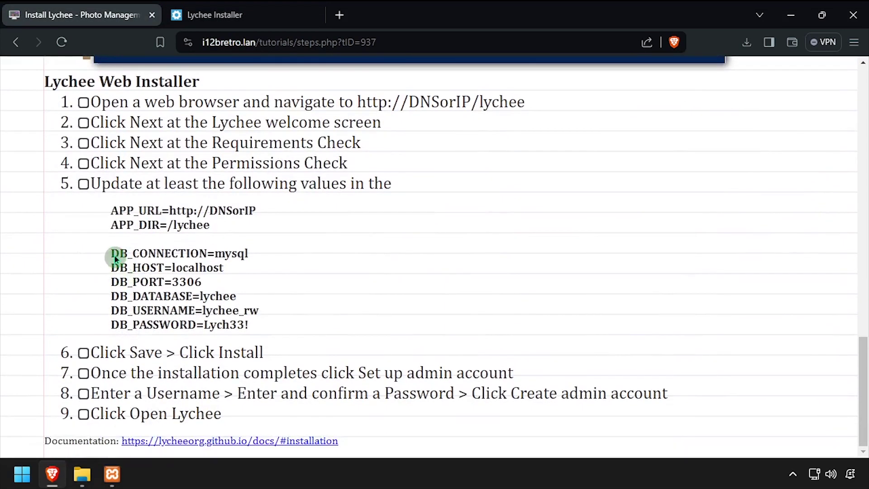
pyautogui.moveTo(112, 256); pyautogui.dragTo(247, 325)
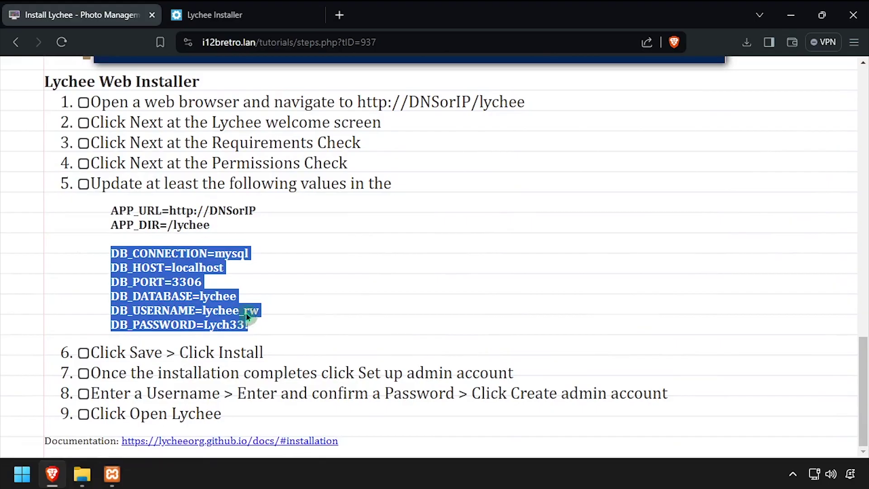
pyautogui.click(252, 19)
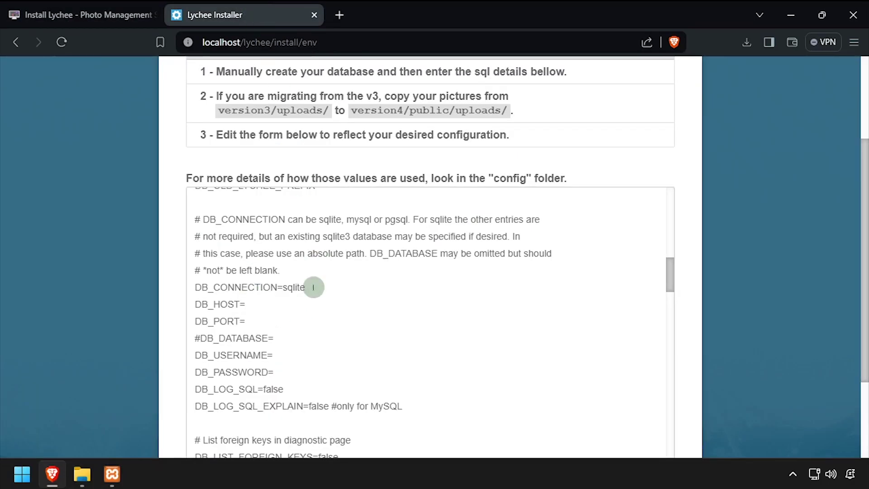
# - Replace the existing DB lines with mysql, localhost:3306, lychee, lychee_rw settings and save
pyautogui.hotkey('shift', 'Down')
pyautogui.hotkey('shift', 'Down')
pyautogui.hotkey('shift', 'Down')
pyautogui.hotkey('shift', 'Down')
pyautogui.hotkey('shift', 'Down')
pyautogui.hotkey('shift', 'Down')
pyautogui.hotkey('shift', 'Down')
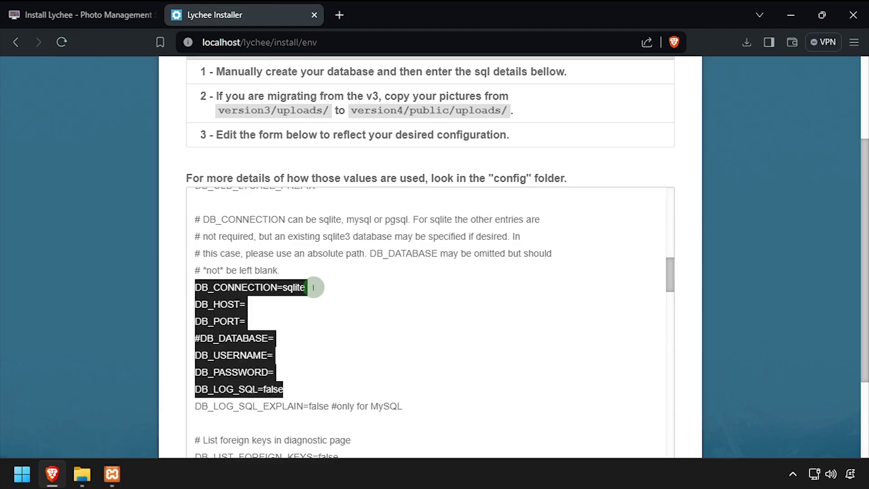
pyautogui.hotkey('shift', 'Up')
pyautogui.hotkey('ctrl', 'v')
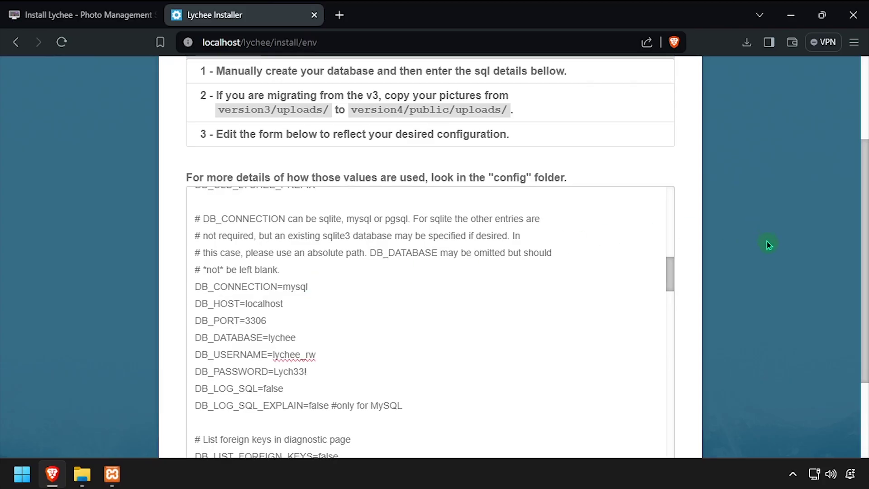
pyautogui.scroll(-2, 768, 241)
pyautogui.click(638, 422)
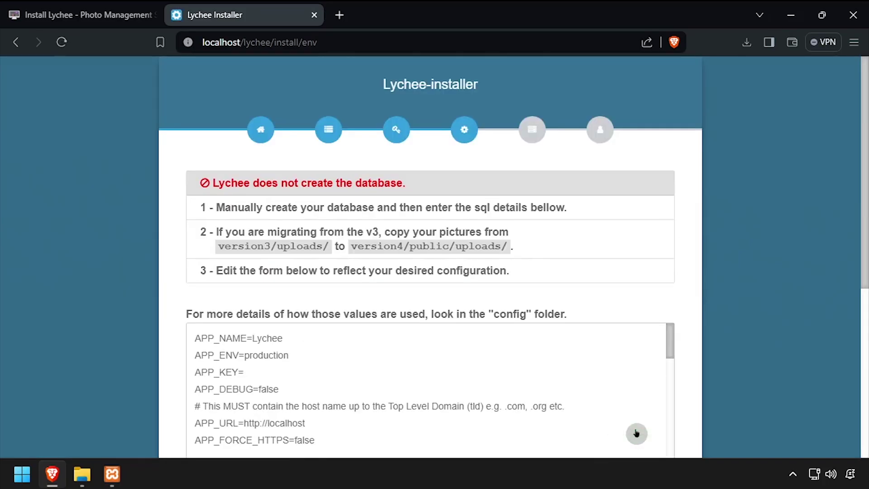
pyautogui.scroll(-5, 704, 380)
# - Run the installation and create the i12bretro admin account with its password
pyautogui.click(641, 429)
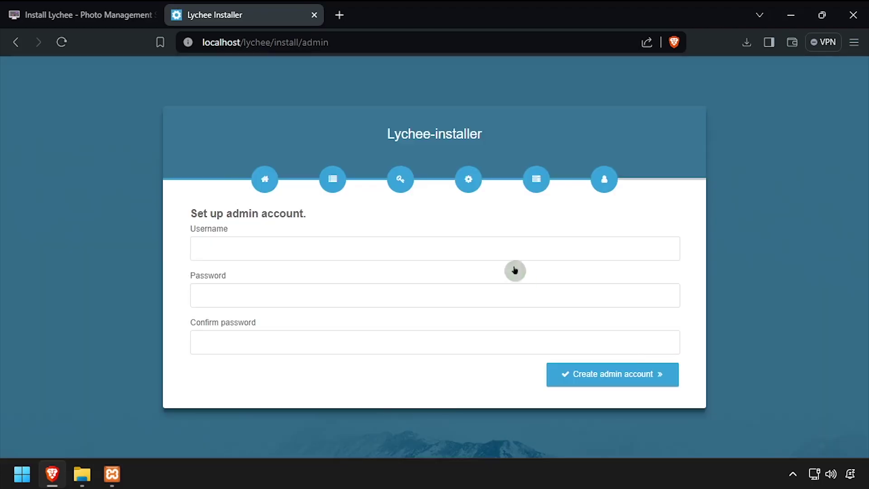
pyautogui.click(513, 255)
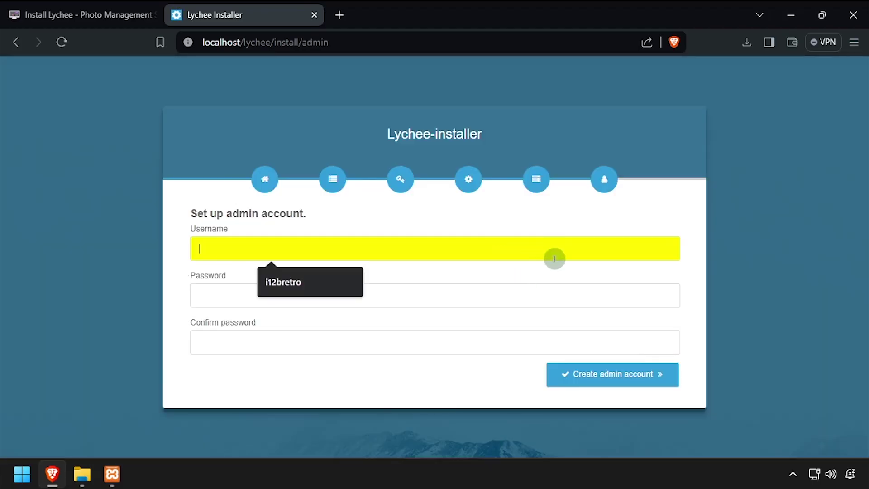
pyautogui.write('o')
pyautogui.press('Tab')
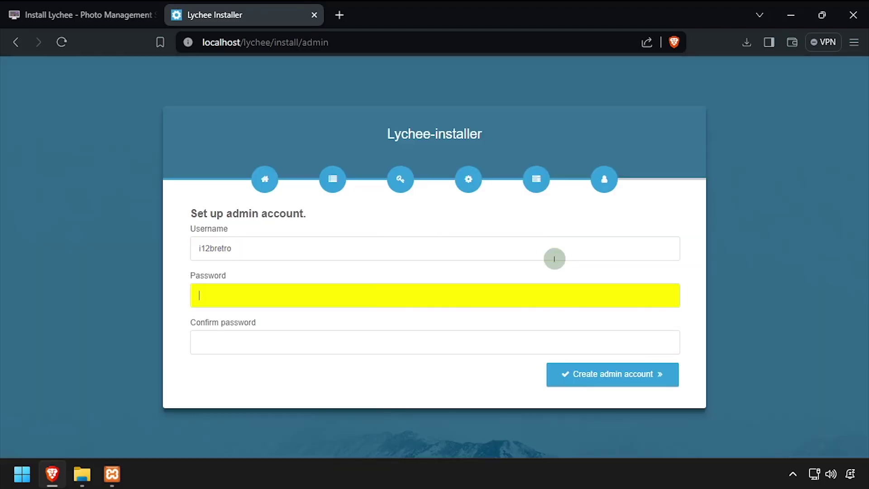
pyautogui.press('Tab')
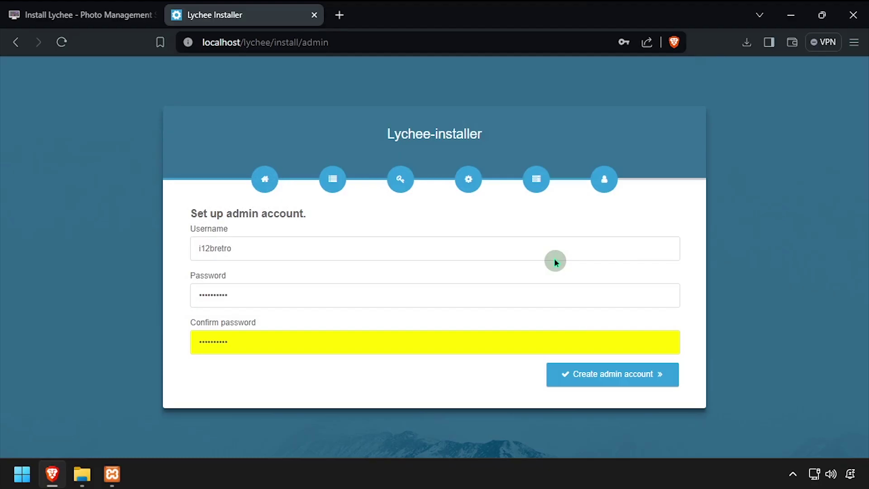
pyautogui.click(613, 375)
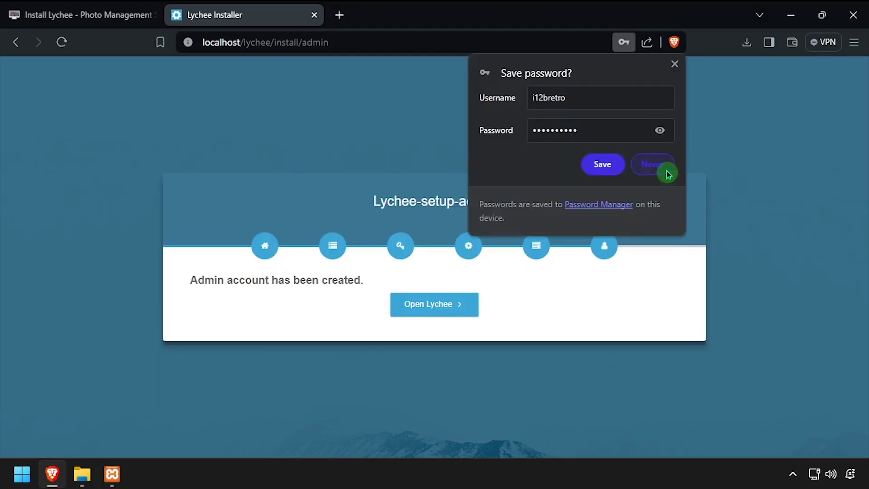
# - Decline the browser password prompt and open the Lychee gallery
pyautogui.click(662, 168)
pyautogui.click(436, 309)
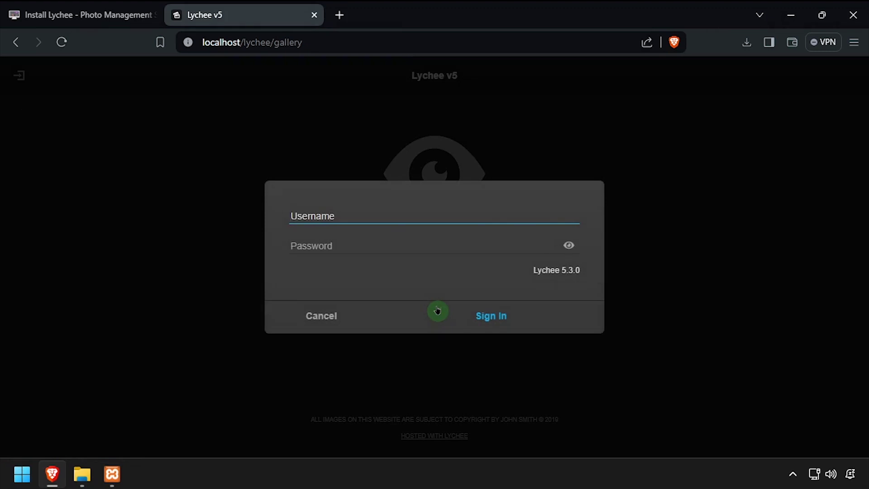
pyautogui.write('tro')
# - Sign in as i12bretro and bring up the gallery's settings and administration menu
pyautogui.press('Tab')
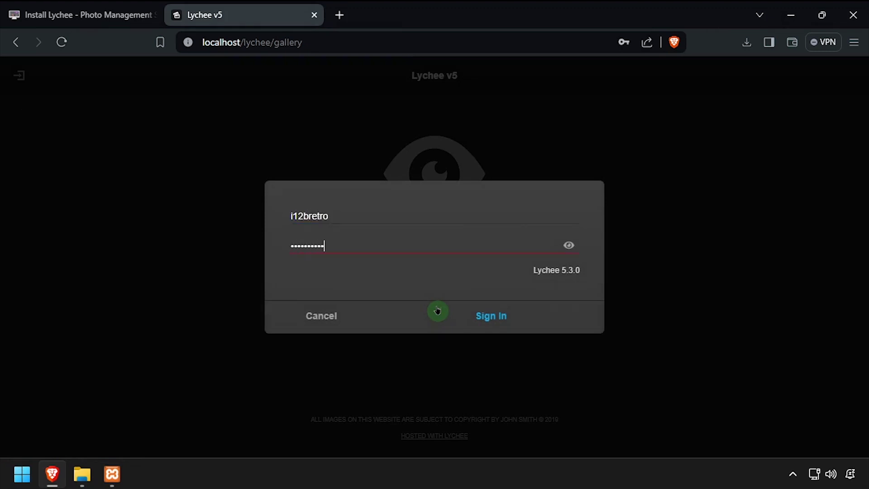
pyautogui.press('Return')
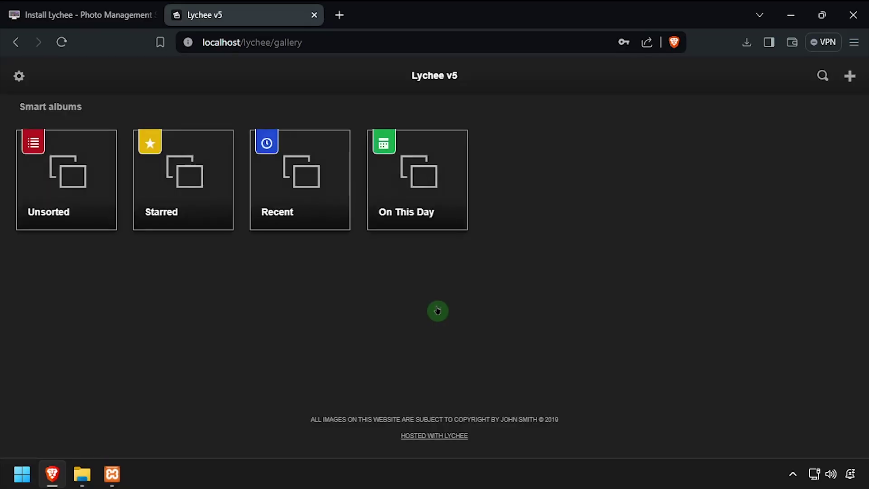
pyautogui.press('Tab')
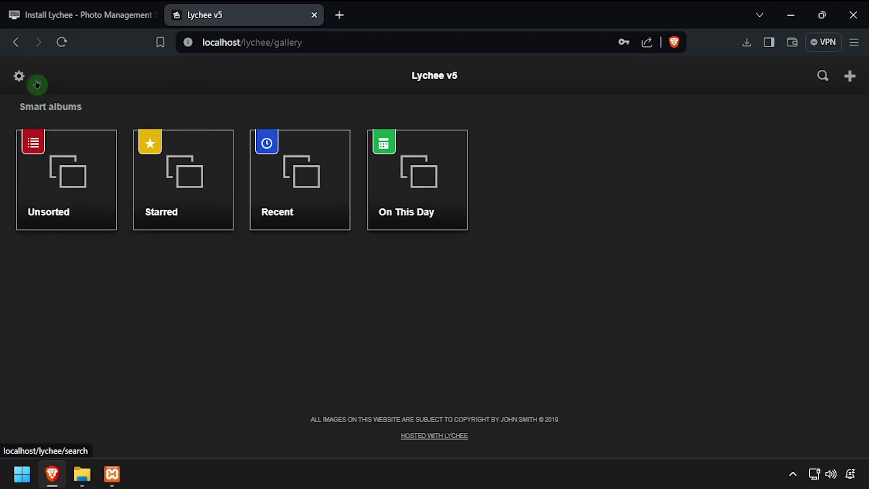
pyautogui.click(20, 80)
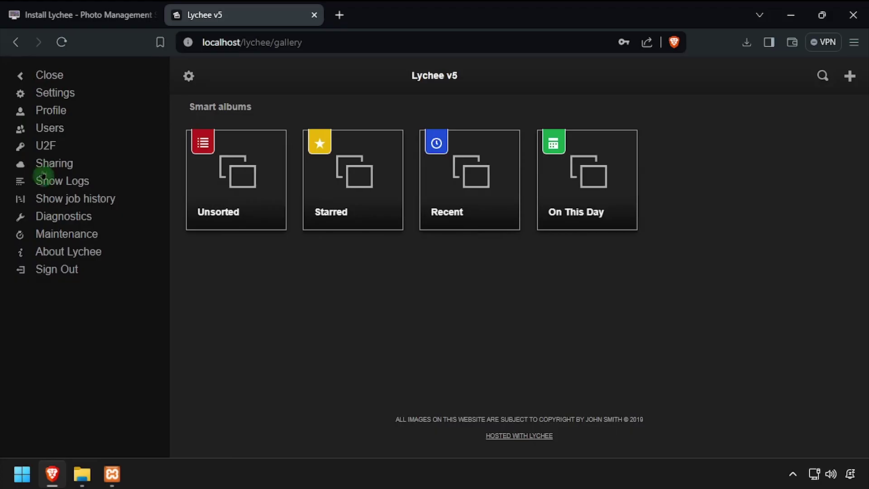